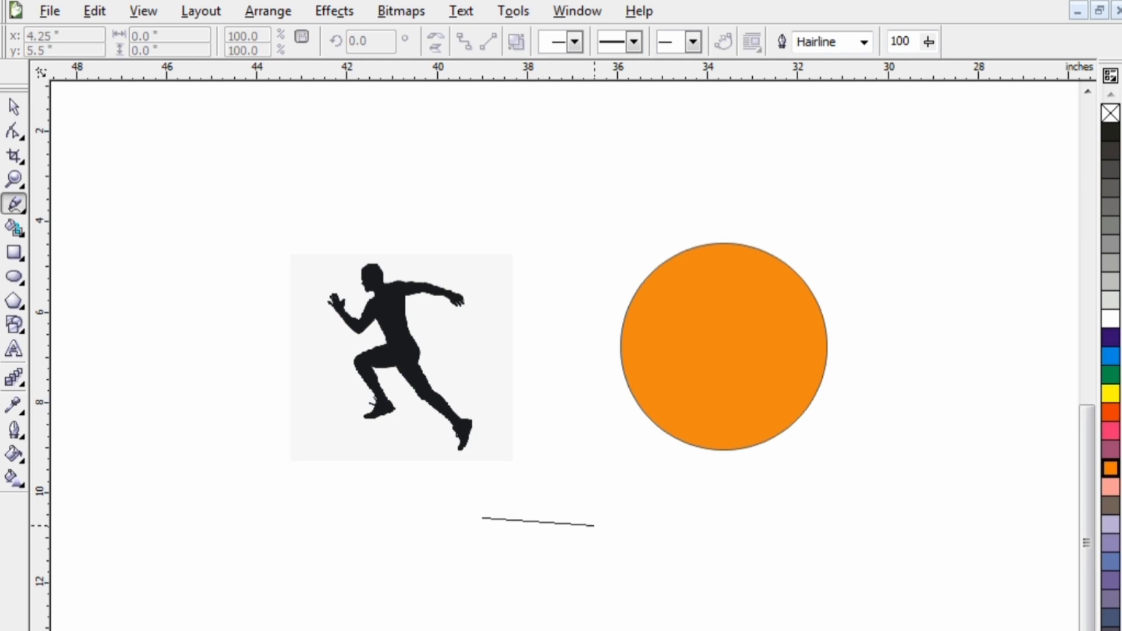
Draw a thin closed triangle about 2.94 inches wide and 0.34 inches high in the empty area below the runner and circle.
{"action": "left_click", "coordinate": [616, 518]}
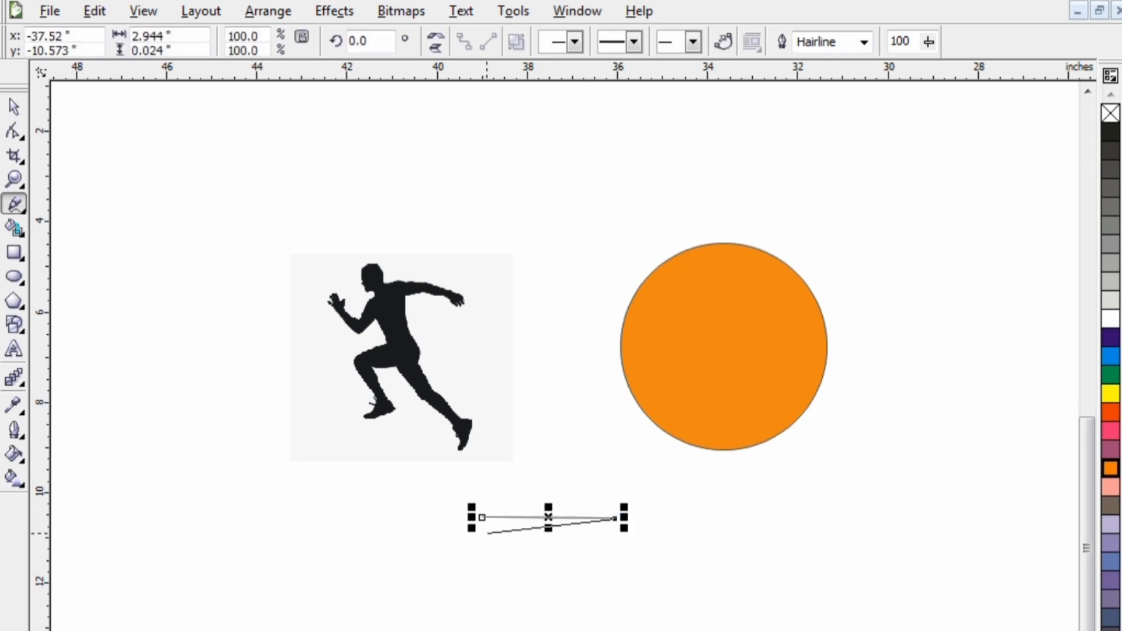
{"action": "left_click", "coordinate": [482, 532]}
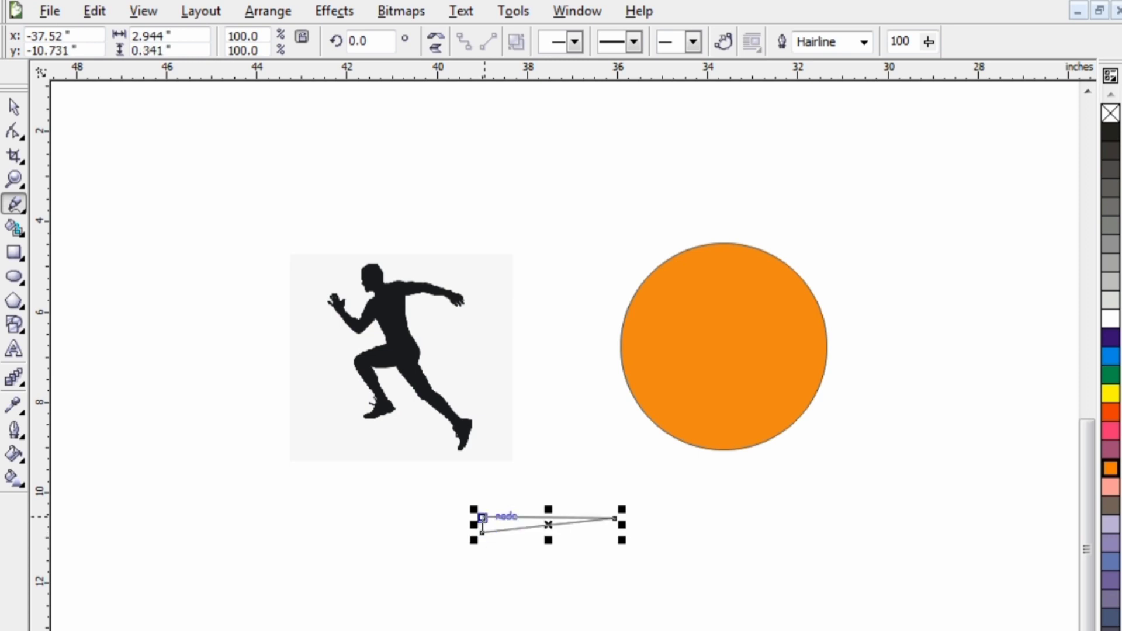
{"action": "left_click", "coordinate": [482, 518]}
{"action": "left_click", "coordinate": [14, 107]}
{"action": "left_click", "coordinate": [377, 541]}
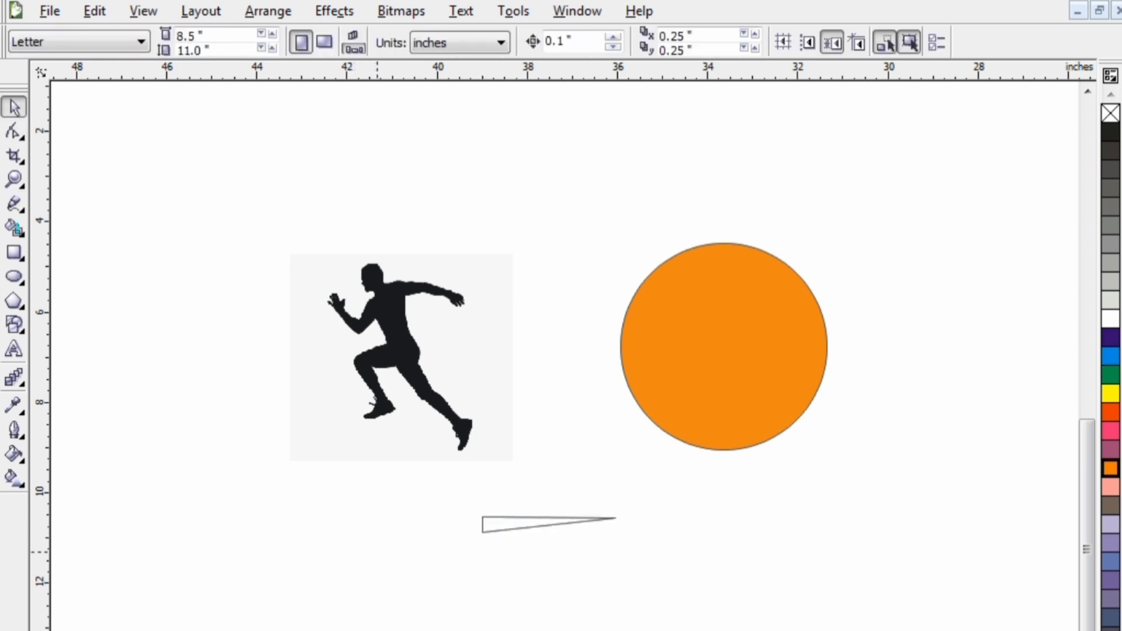
Enlarge the triangle proportionally to about 3.53 by 0.41 inches and fill it with black.
{"action": "left_click", "coordinate": [585, 521]}
{"action": "left_click_drag", "start_coordinate": [622, 509], "coordinate": [648, 507]}
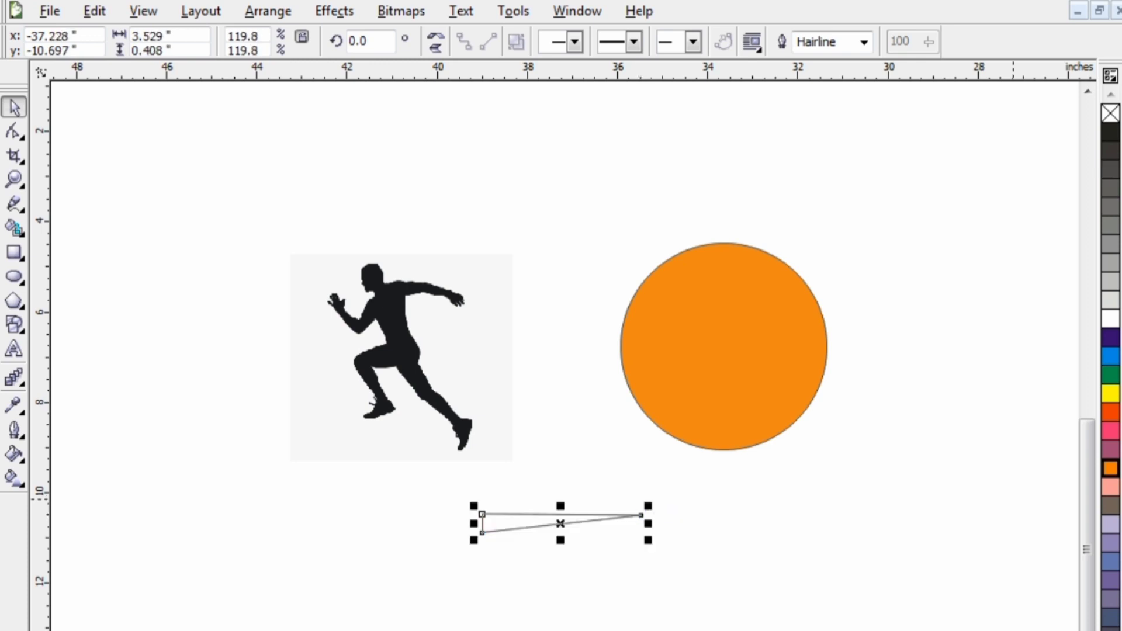
{"action": "left_click", "coordinate": [1111, 132]}
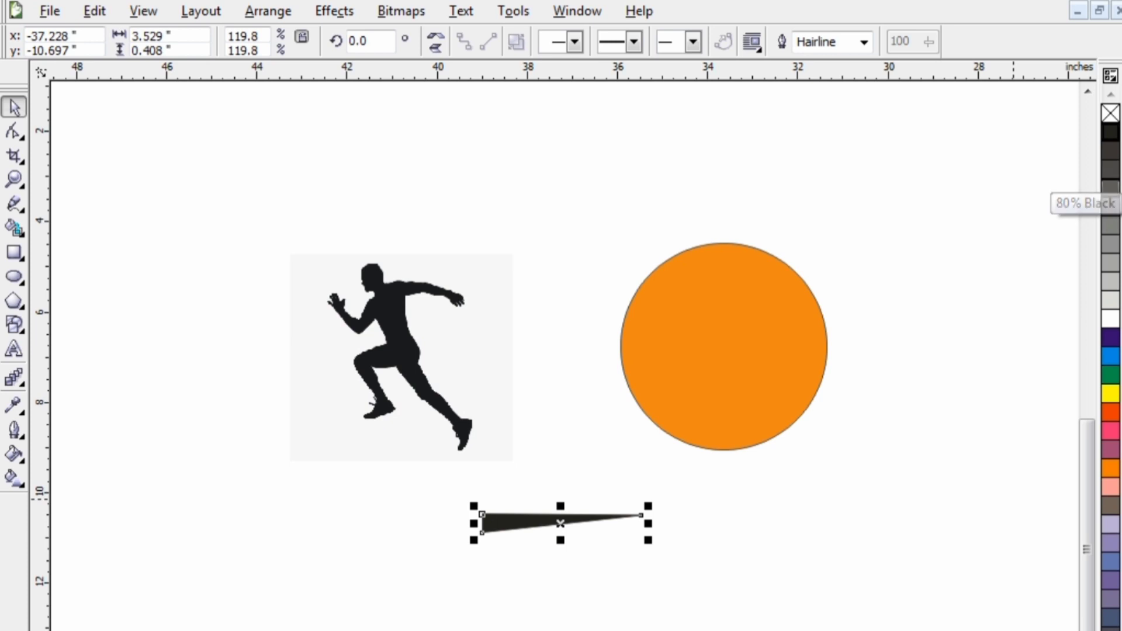
Lower the black triangle by 0.3 inches and place a copy of it 0.4 inches below.
{"action": "key", "text": "Down"}
{"action": "key", "text": "Down"}
{"action": "key", "text": "Down"}
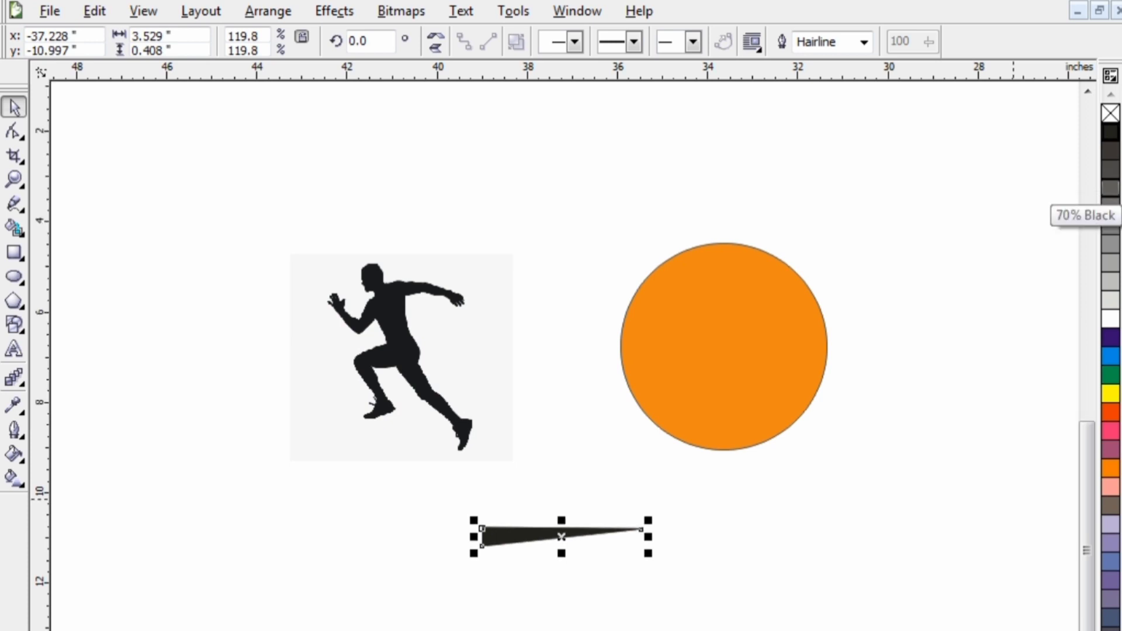
{"action": "key", "text": "plus"}
{"action": "key", "text": "Down"}
{"action": "key", "text": "Down"}
{"action": "key", "text": "Down"}
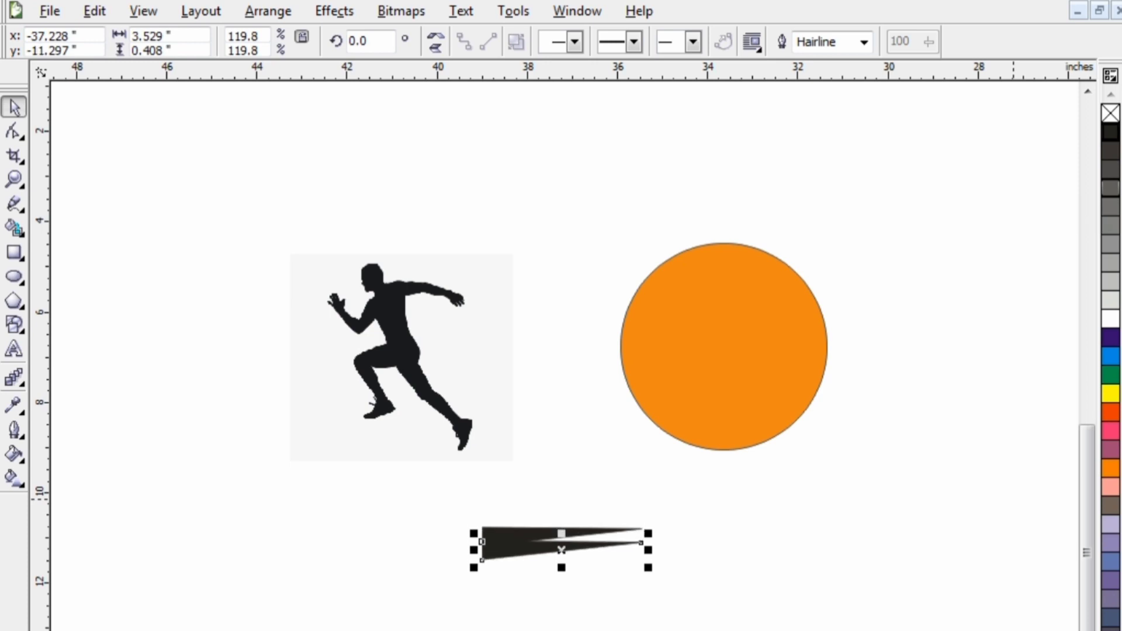
{"action": "key", "text": "Down"}
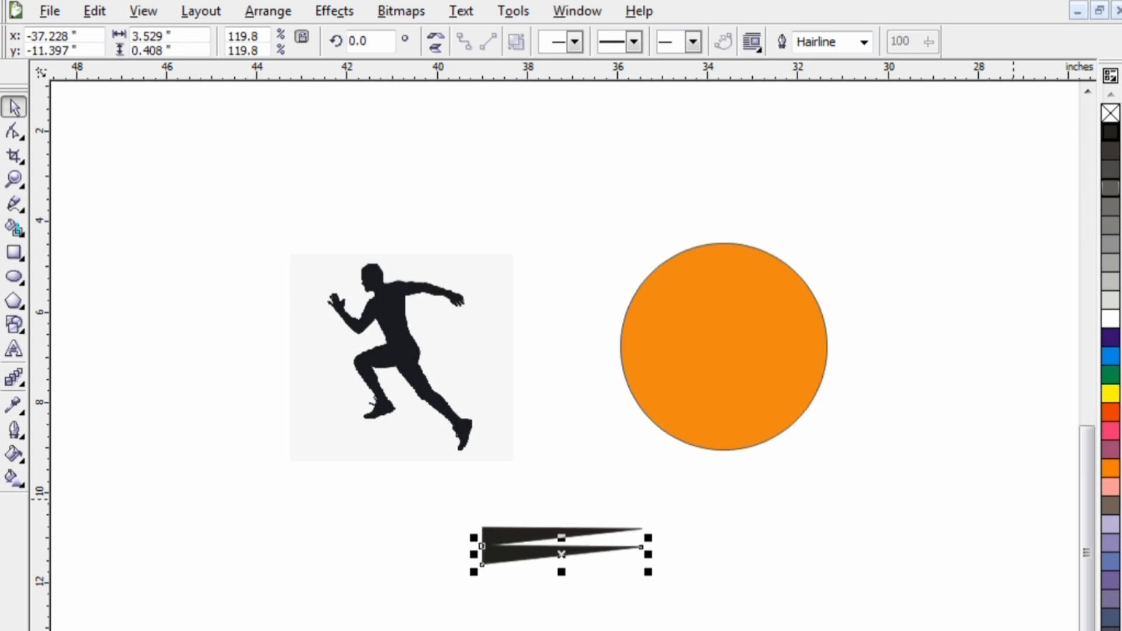
Duplicate the lower triangle and place this third one 0.4 inches below the second.
{"action": "key", "text": "plus"}
{"action": "key", "text": "Down"}
{"action": "key", "text": "Down"}
{"action": "key", "text": "Down"}
{"action": "key", "text": "Down"}
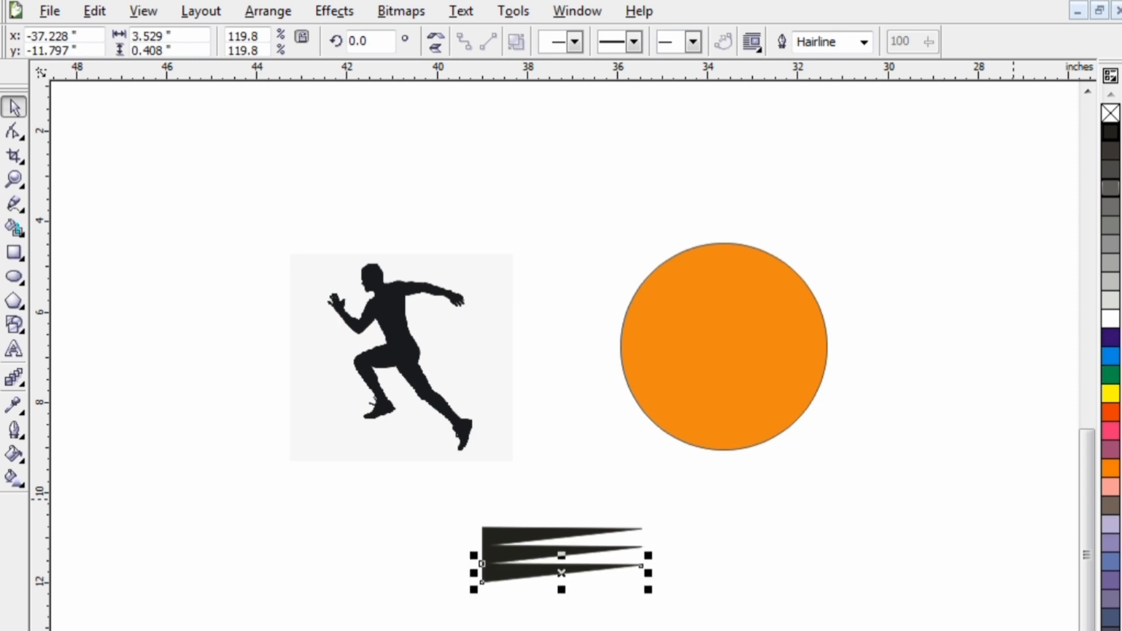
Add a fourth black triangle 0.4 inches below the third, aligned with the column.
{"action": "key", "text": "Tab"}
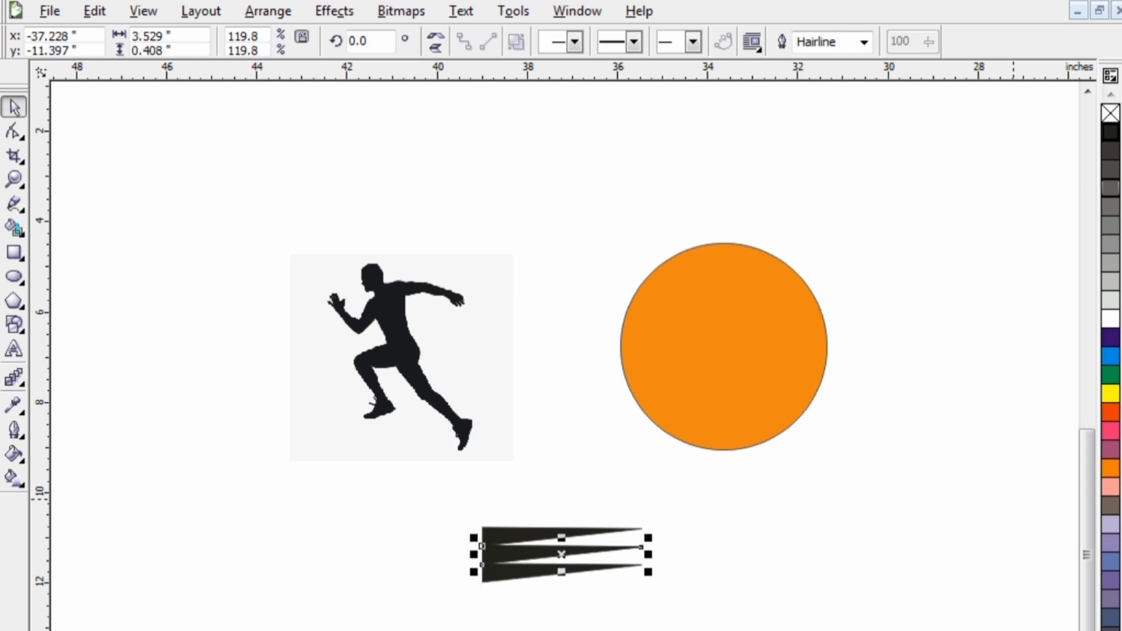
{"action": "key", "text": "plus"}
{"action": "key", "text": "Down"}
{"action": "key", "text": "Down"}
{"action": "key", "text": "Down"}
{"action": "key", "text": "Down"}
{"action": "key", "text": "Down"}
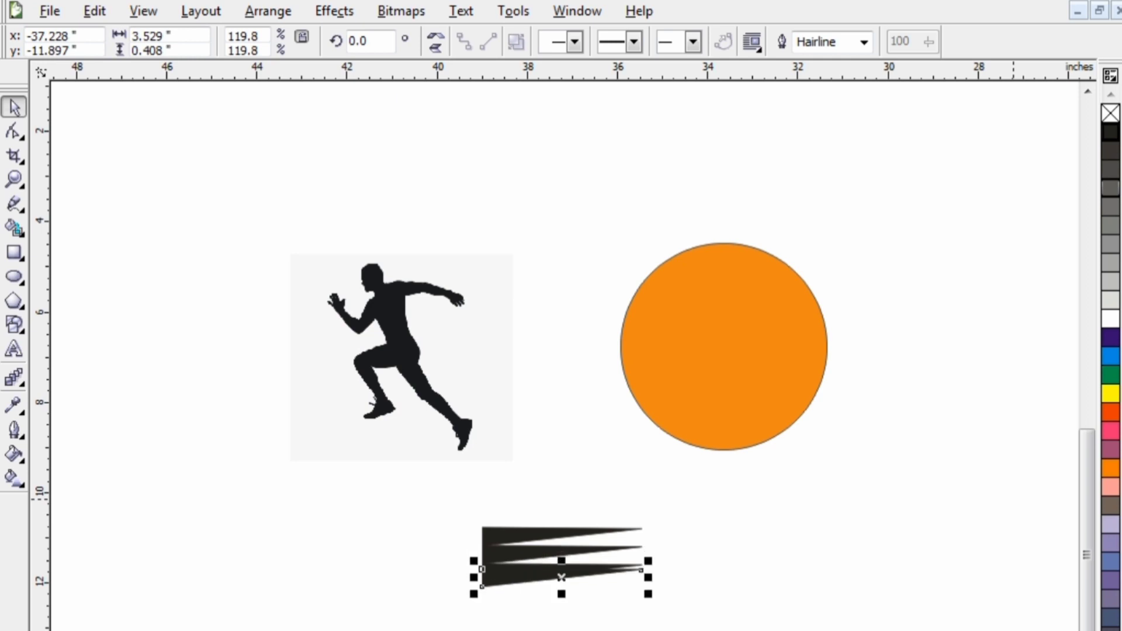
{"action": "key", "text": "Down"}
{"action": "key", "text": "Down"}
{"action": "key", "text": "Down"}
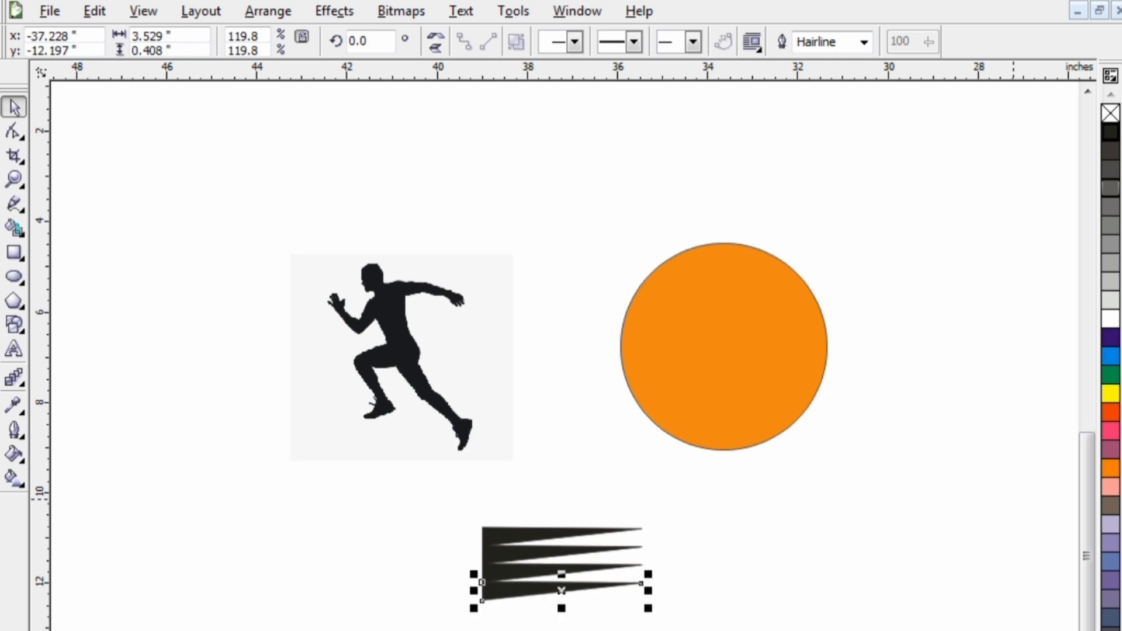
Paste a fifth triangle and lower it to 0.4 inches below the fourth one.
{"action": "key", "text": "ctrl+v"}
{"action": "key", "text": "Down"}
{"action": "key", "text": "Down"}
{"action": "key", "text": "Down"}
{"action": "key", "text": "Down"}
{"action": "key", "text": "Down"}
{"action": "key", "text": "Down"}
{"action": "key", "text": "Down"}
{"action": "key", "text": "Down"}
{"action": "key", "text": "Down"}
{"action": "key", "text": "Down"}
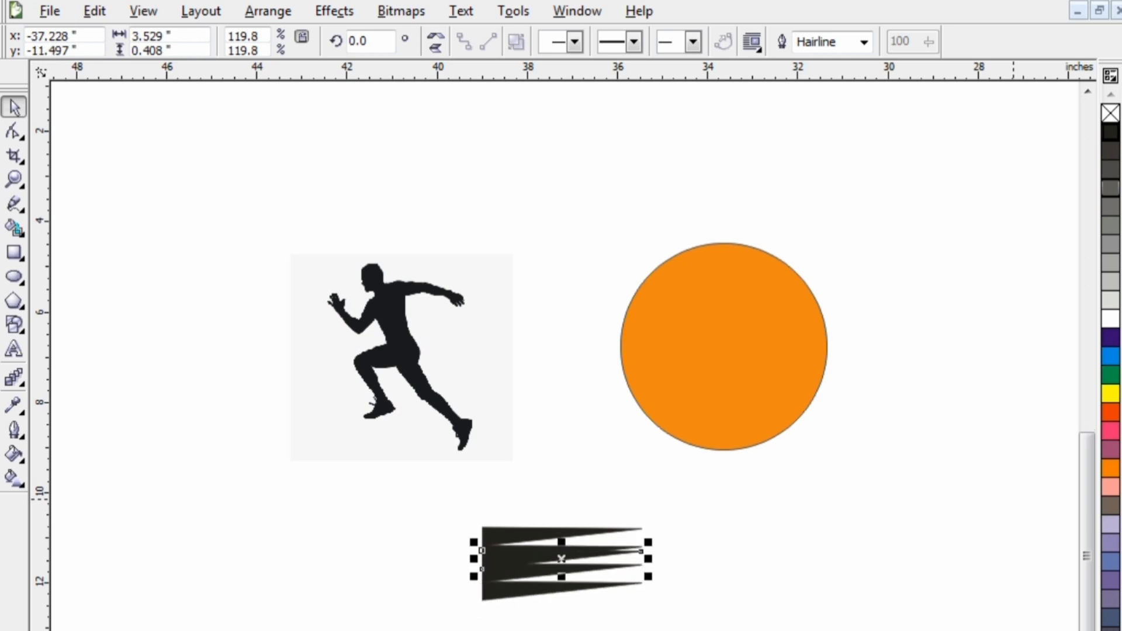
{"action": "key", "text": "Down"}
{"action": "key", "text": "Down"}
{"action": "key", "text": "Down"}
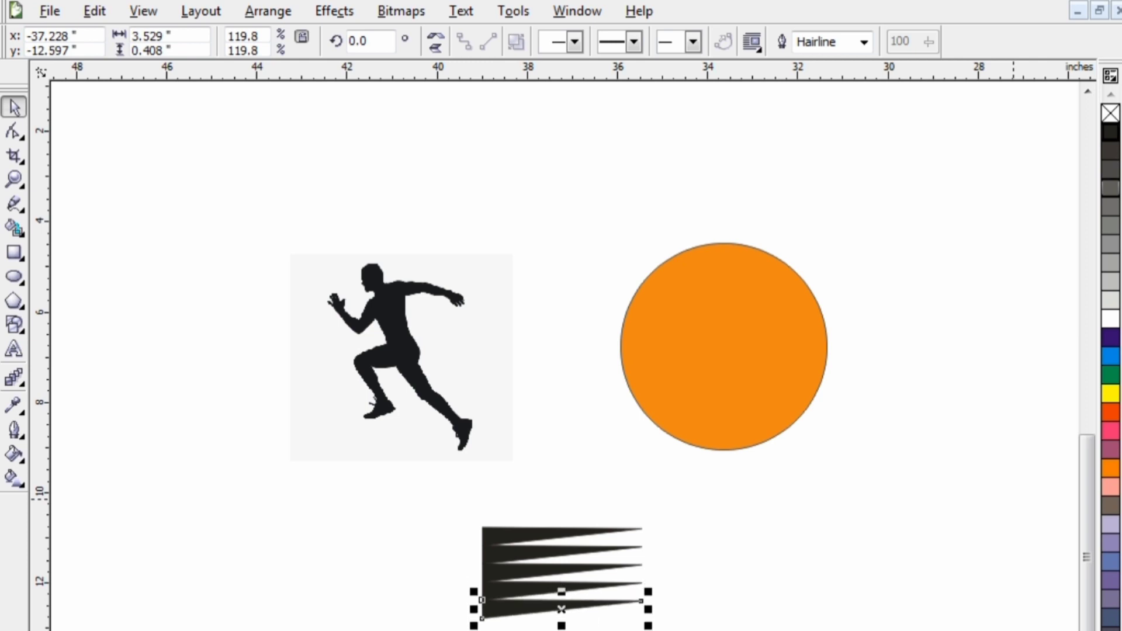
Paste a sixth triangle and move it down to 0.4 inches below the fifth one.
{"action": "key", "text": "ctrl+v"}
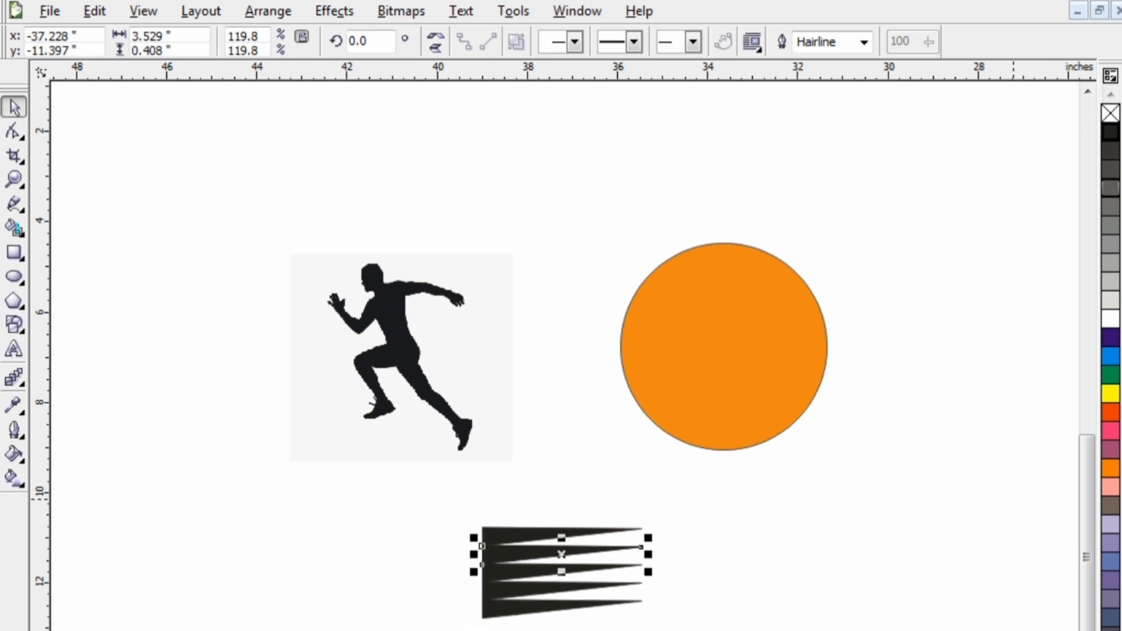
{"action": "key", "text": "Down"}
{"action": "key", "text": "Down"}
{"action": "key", "text": "Down"}
{"action": "key", "text": "Down"}
{"action": "key", "text": "Down"}
{"action": "key", "text": "Down"}
{"action": "key", "text": "Down"}
{"action": "key", "text": "Down"}
{"action": "key", "text": "Down"}
{"action": "key", "text": "Down"}
{"action": "key", "text": "Down"}
{"action": "key", "text": "Down"}
{"action": "key", "text": "Down"}
{"action": "key", "text": "Down"}
{"action": "key", "text": "Down"}
{"action": "key", "text": "Down"}
{"action": "key", "text": "Down"}
{"action": "key", "text": "Up"}
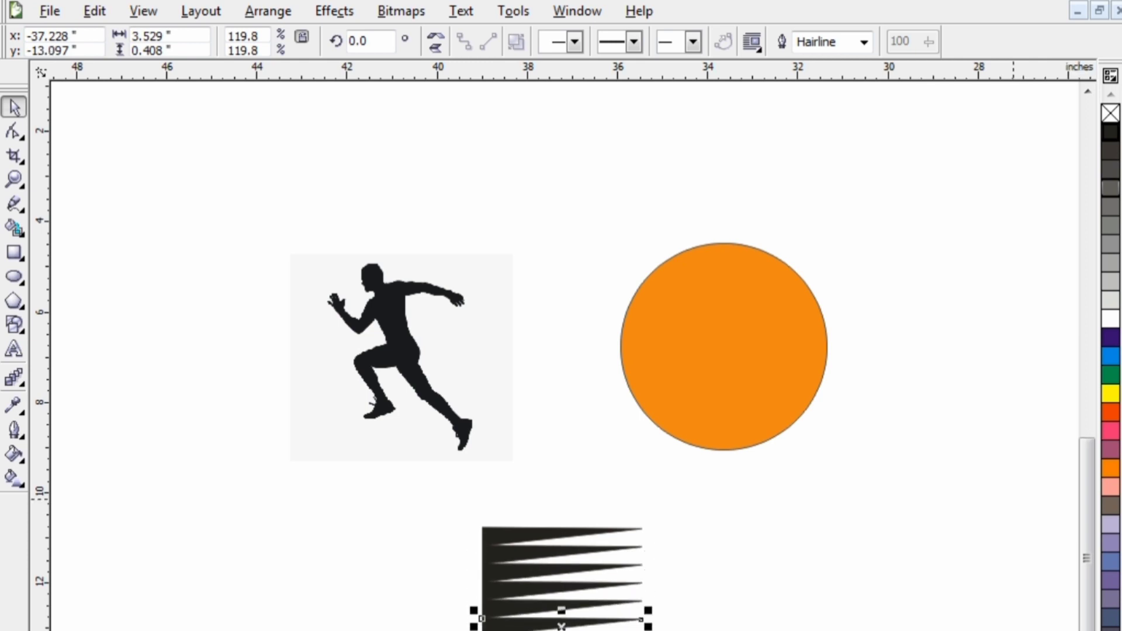
Add a seventh triangle at the head of the column, 0.4 inches above the uppermost one.
{"action": "key", "text": "Up"}
{"action": "key", "text": "Up"}
{"action": "key", "text": "Up"}
{"action": "key", "text": "Up"}
{"action": "key", "text": "Up"}
{"action": "key", "text": "Up"}
{"action": "key", "text": "Up"}
{"action": "key", "text": "Up"}
{"action": "key", "text": "Up"}
{"action": "key", "text": "Up"}
{"action": "key", "text": "Up"}
{"action": "key", "text": "Up"}
{"action": "key", "text": "Up"}
{"action": "key", "text": "Up"}
{"action": "key", "text": "Up"}
{"action": "key", "text": "Up"}
{"action": "key", "text": "Up"}
{"action": "key", "text": "Up"}
{"action": "key", "text": "Up"}
{"action": "key", "text": "Up"}
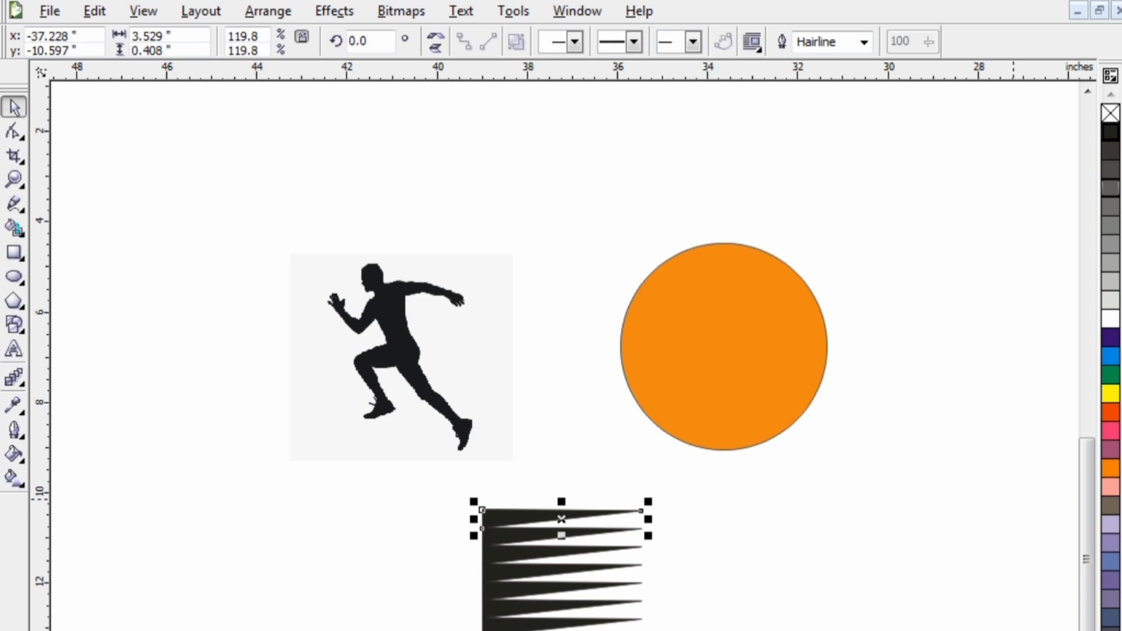
Place an eighth triangle 0.4 inches above the seventh one.
{"action": "key", "text": "Up"}
{"action": "key", "text": "Up"}
{"action": "key", "text": "Up"}
{"action": "key", "text": "Up"}
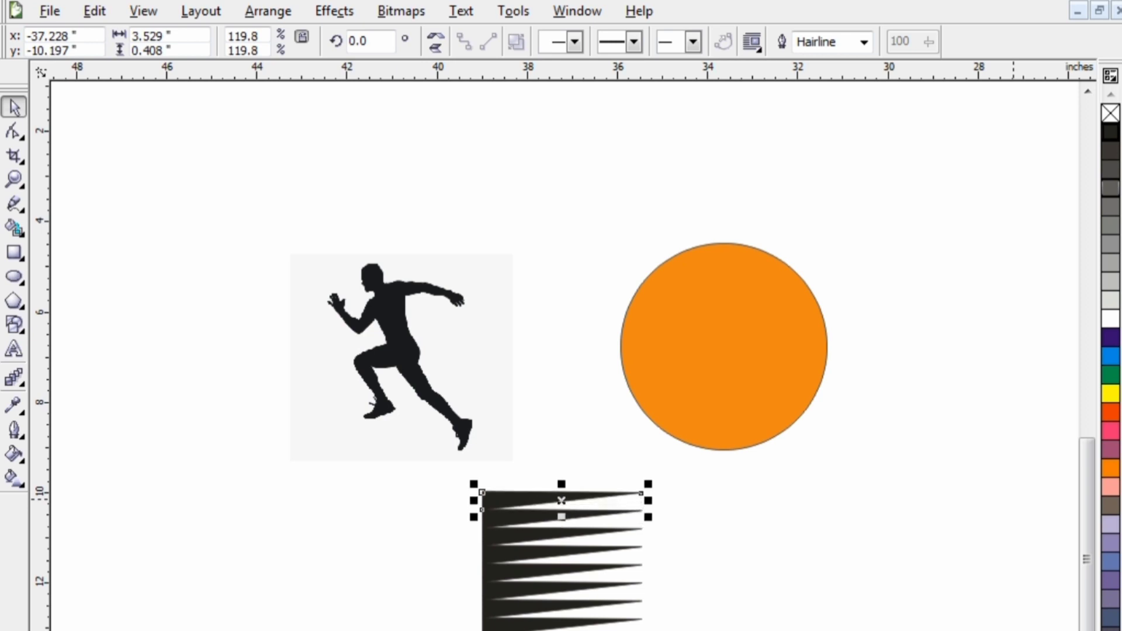
Paste a ninth triangle and raise it to 0.4 inches above the eighth one.
{"action": "key", "text": "ctrl+v"}
{"action": "key", "text": "Up"}
{"action": "key", "text": "Up"}
{"action": "key", "text": "Up"}
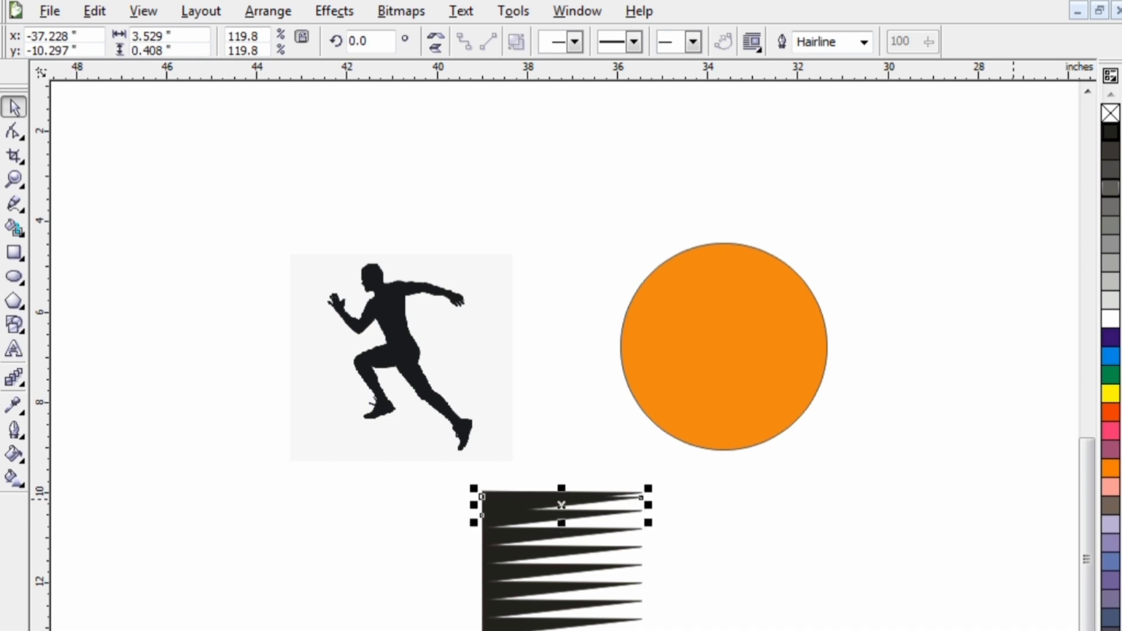
{"action": "key", "text": "Up"}
{"action": "key", "text": "Up"}
{"action": "key", "text": "Up"}
{"action": "key", "text": "Up"}
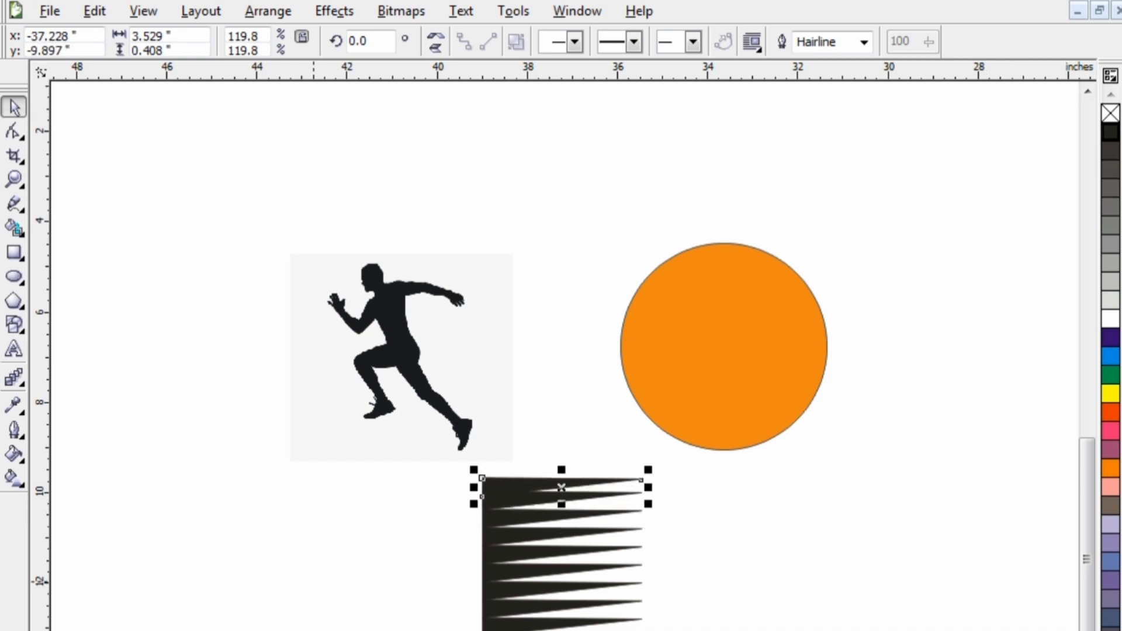
{"action": "key", "text": "Up"}
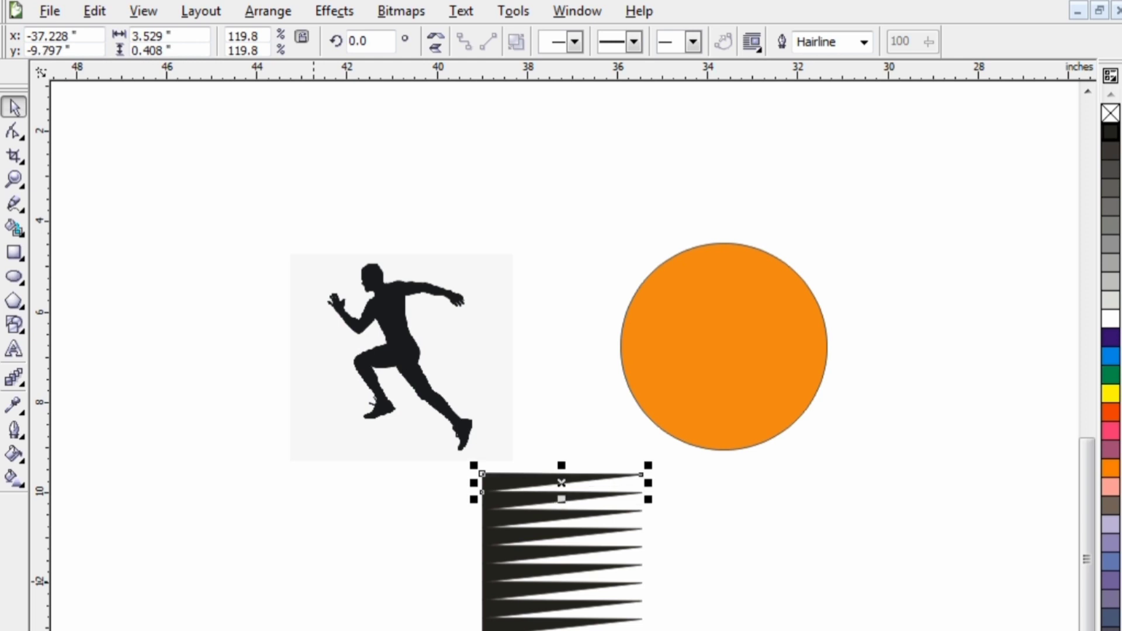
Select all nine triangles together and move them over the left half of the orange circle.
{"action": "left_click", "coordinate": [458, 561]}
{"action": "left_click_drag", "start_coordinate": [226, 426], "coordinate": [696, 620]}
{"action": "left_click_drag", "start_coordinate": [562, 481], "coordinate": [685, 297]}
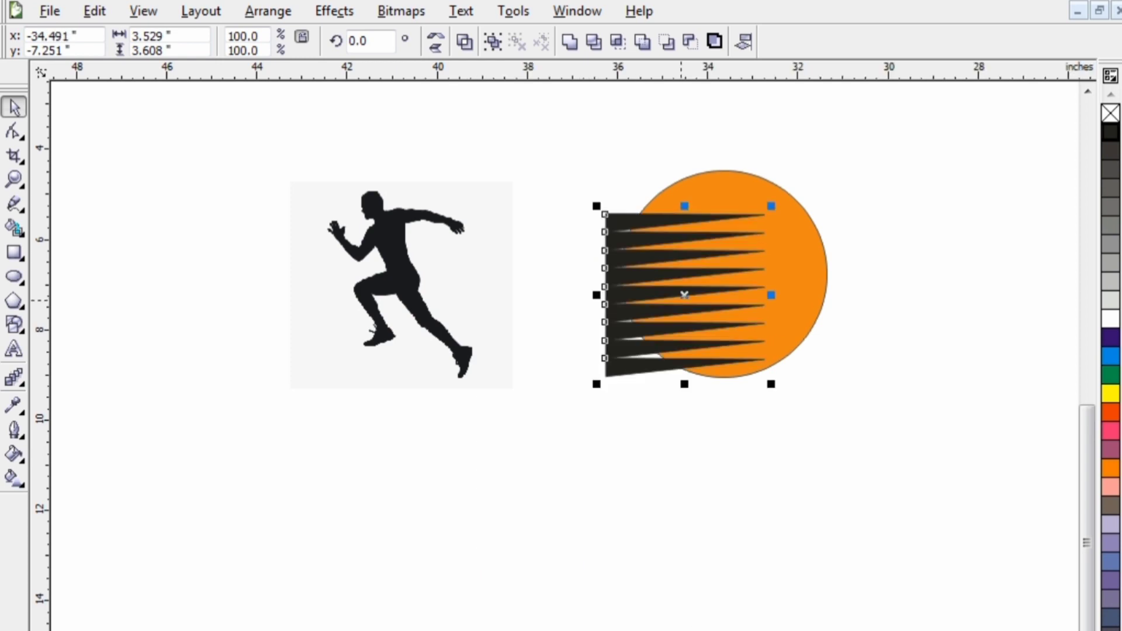
Paste a tenth triangle and set it directly above the stack on the circle, aligned with the others at y -5.262 inches.
{"action": "key", "text": "ctrl+v"}
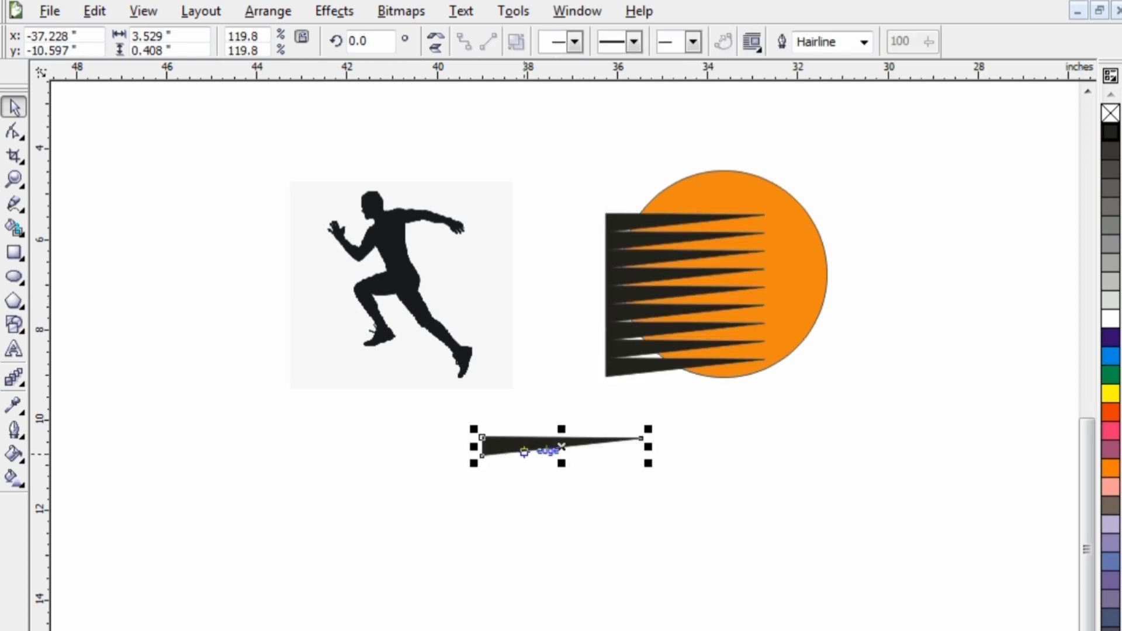
{"action": "left_click_drag", "start_coordinate": [563, 447], "coordinate": [685, 209]}
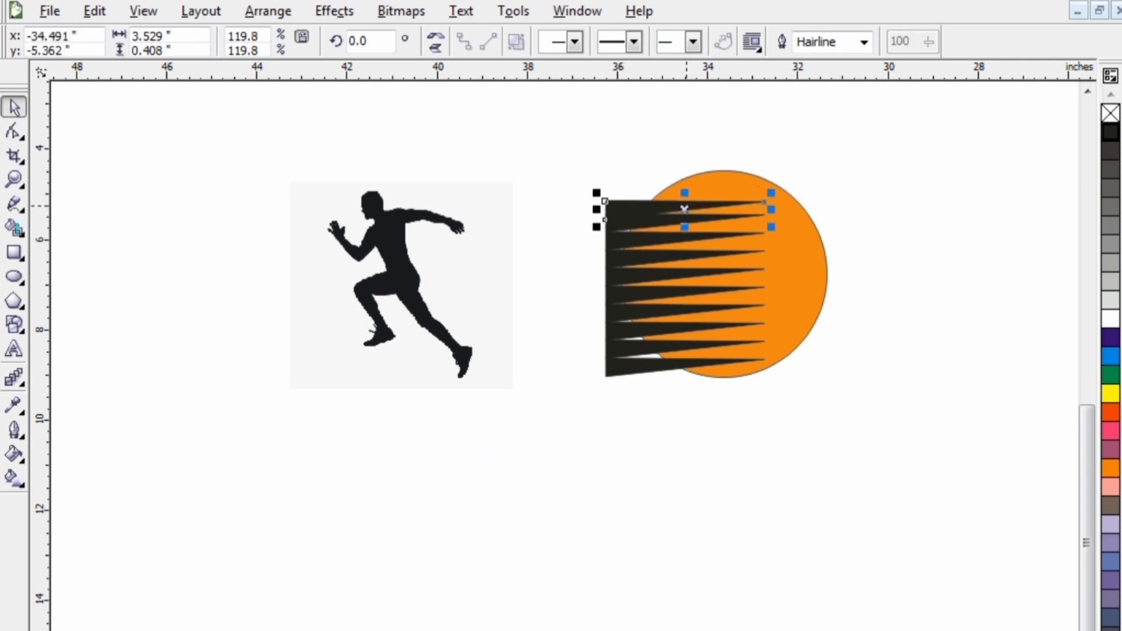
{"action": "key", "text": "Up"}
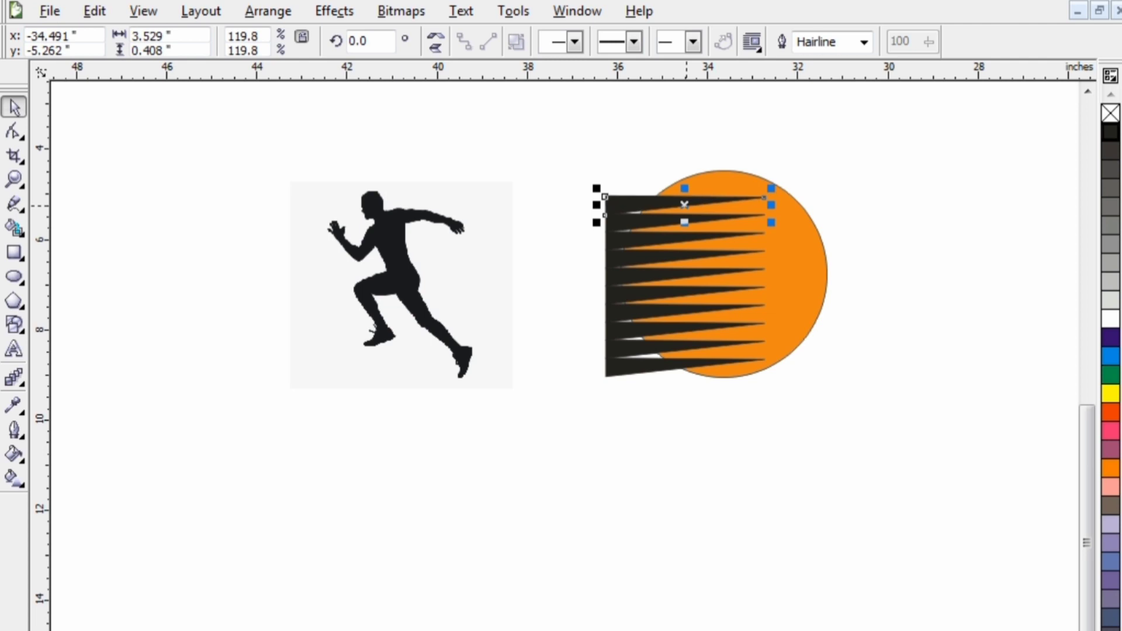
Add two more triangle copies above the tenth, each 0.3 inches higher than the previous one, up to the circle's upper edge.
{"action": "key", "text": "Up"}
{"action": "key", "text": "Up"}
{"action": "key", "text": "Up"}
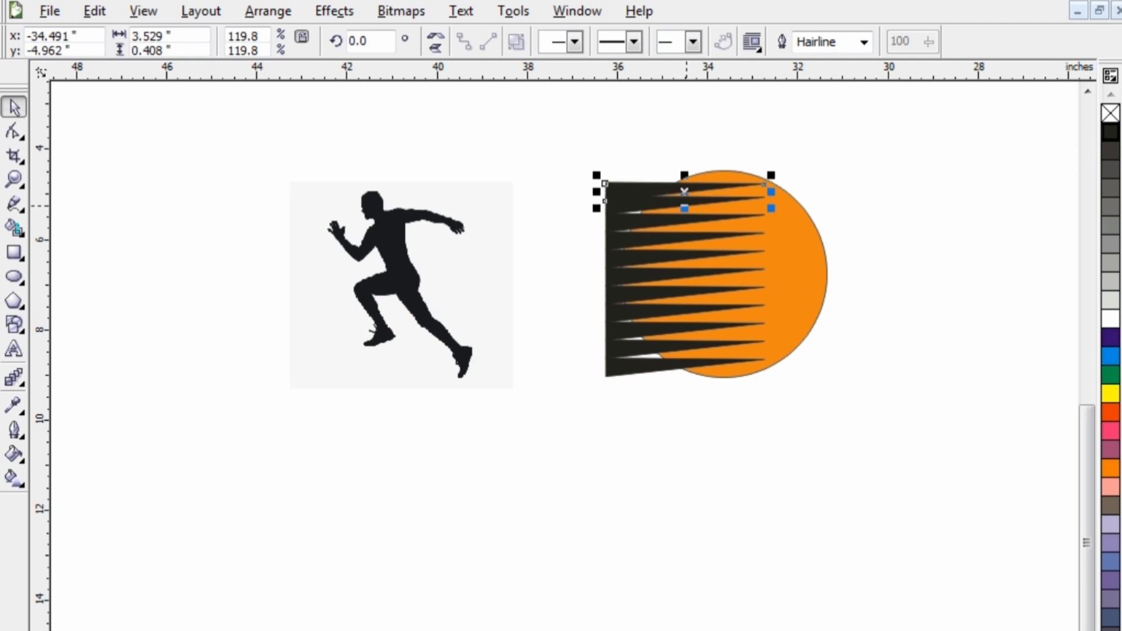
{"action": "key", "text": "Up"}
{"action": "key", "text": "Down"}
{"action": "key", "text": "Down"}
{"action": "key", "text": "Up"}
{"action": "key", "text": "Up"}
{"action": "key", "text": "Up"}
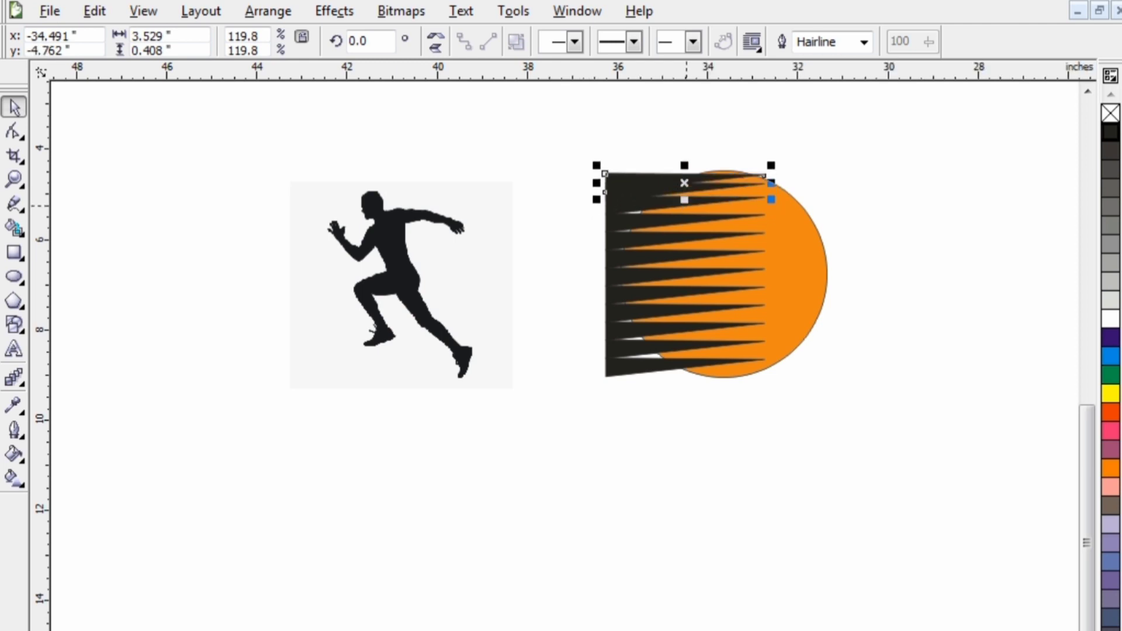
{"action": "key", "text": "Up"}
{"action": "key", "text": "Escape"}
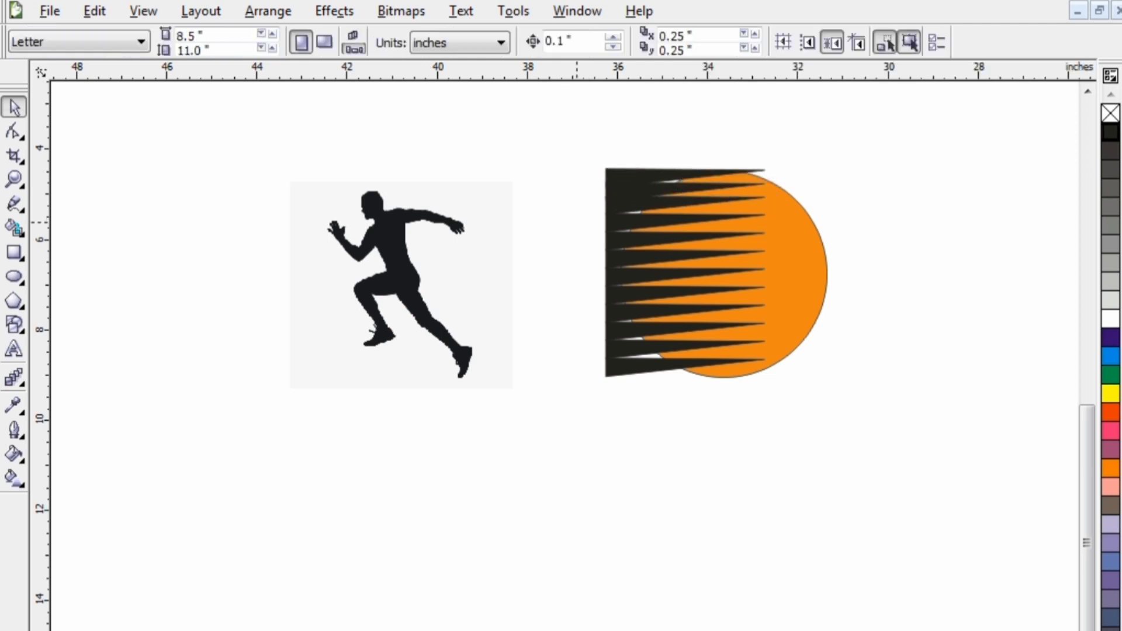
Trim the orange circle with all the black triangles using the Shaping Trim operation, keeping the source objects.
{"action": "left_click_drag", "start_coordinate": [561, 135], "coordinate": [779, 407]}
{"action": "left_click", "coordinate": [143, 11]}
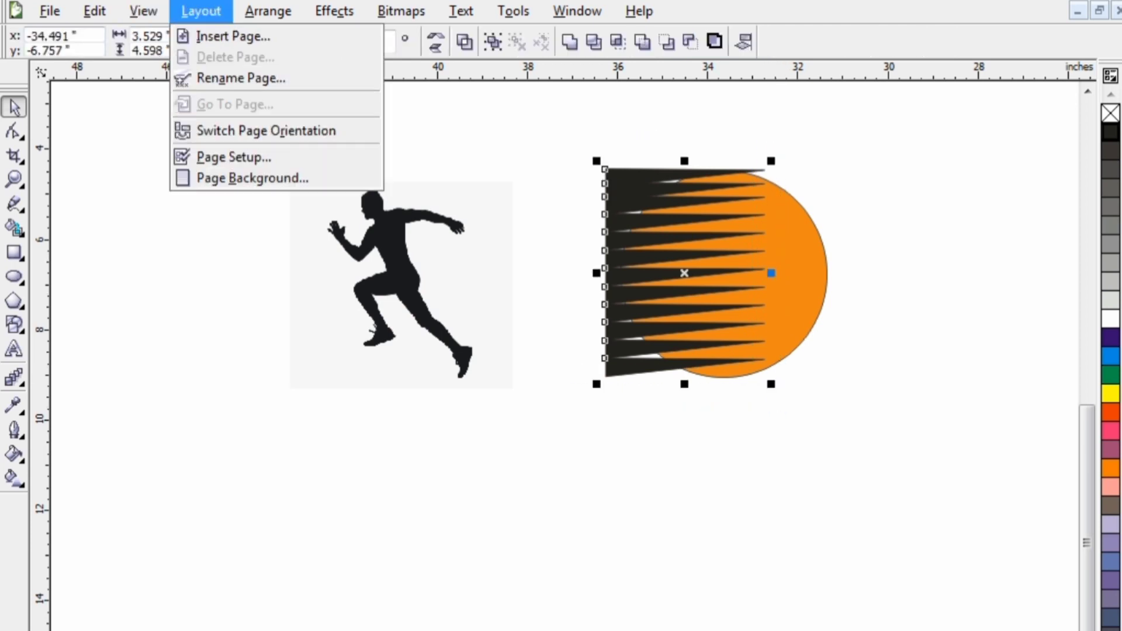
{"action": "mouse_move", "coordinate": [284, 314]}
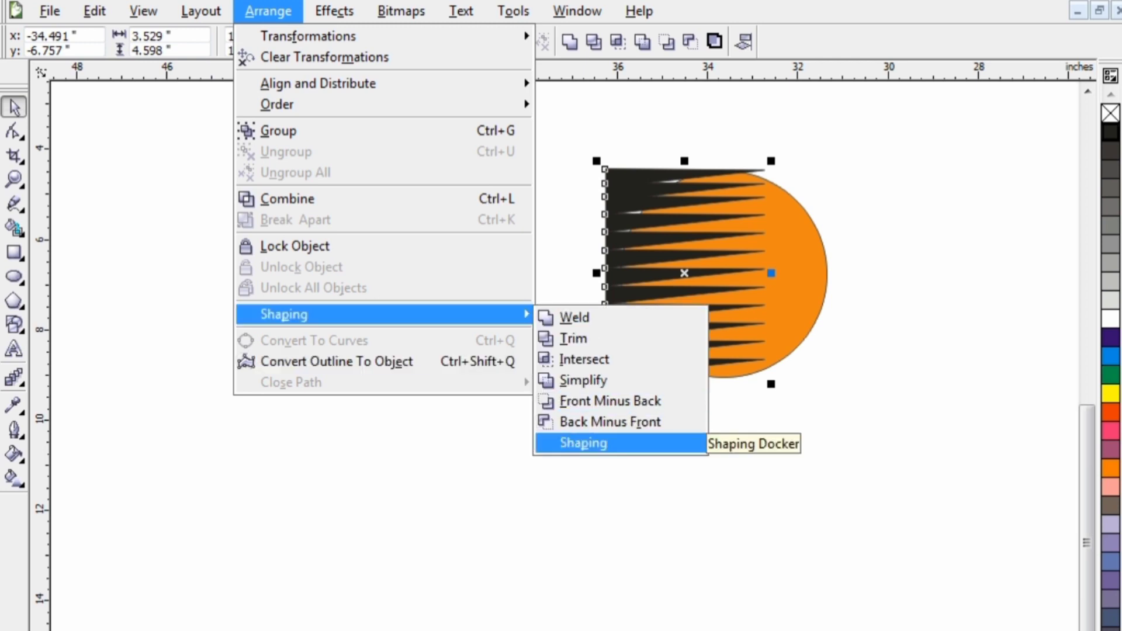
{"action": "left_click", "coordinate": [583, 442]}
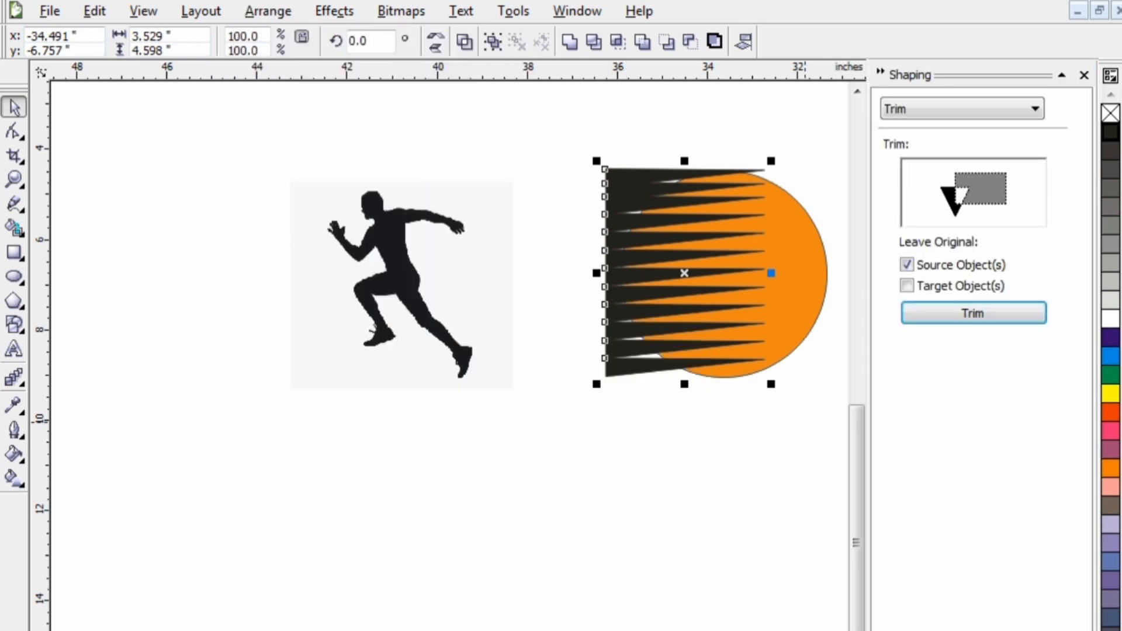
{"action": "left_click", "coordinate": [974, 313]}
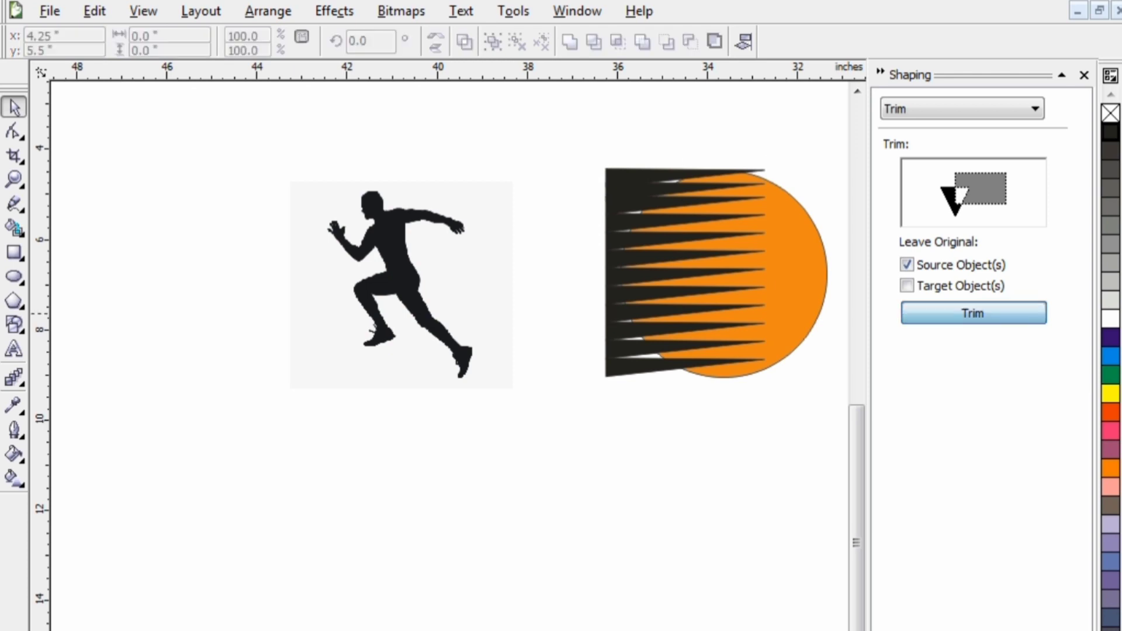
{"action": "left_click", "coordinate": [788, 306]}
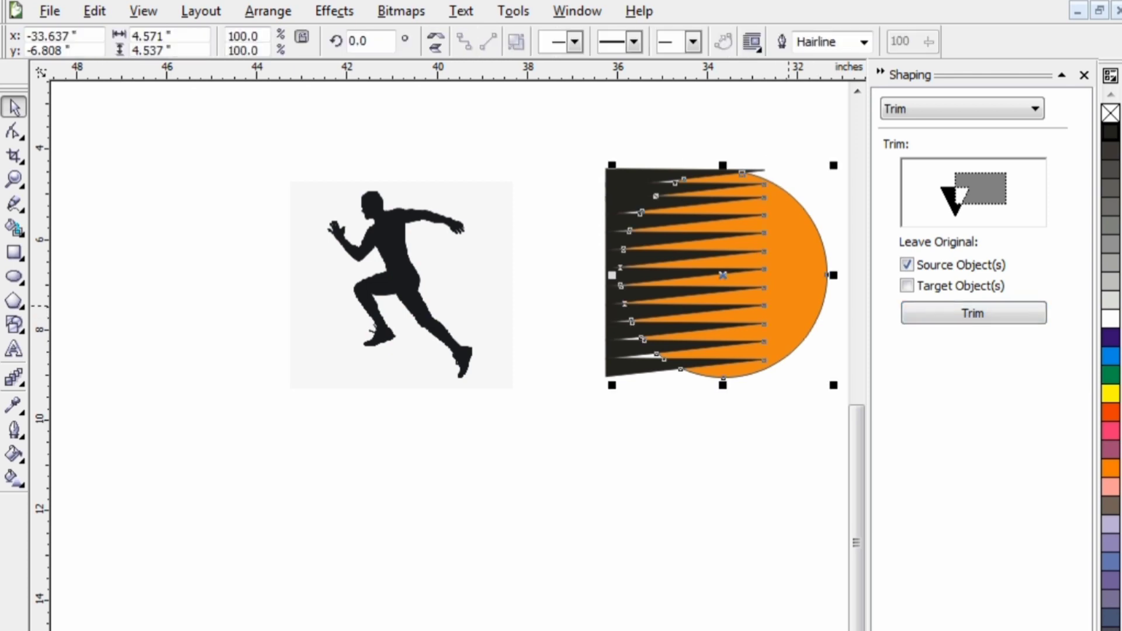
Close the Shaping docker and move the trimmed orange circle off the triangles to the empty area below them.
{"action": "left_click", "coordinate": [1084, 76]}
{"action": "left_click", "coordinate": [779, 450]}
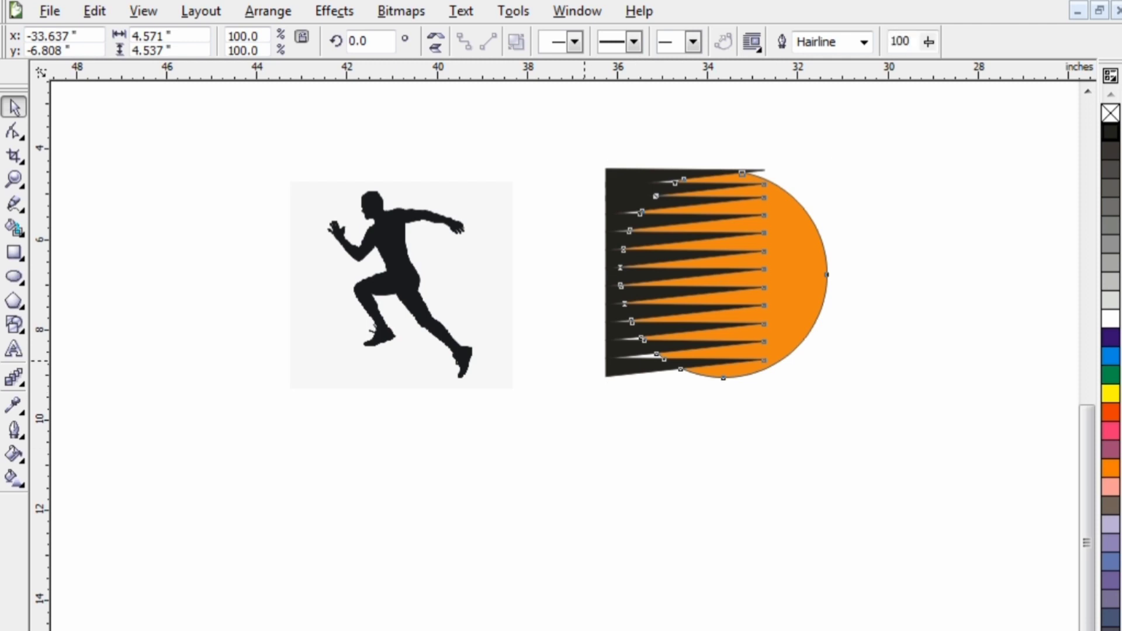
{"action": "left_click_drag", "start_coordinate": [791, 265], "coordinate": [713, 509]}
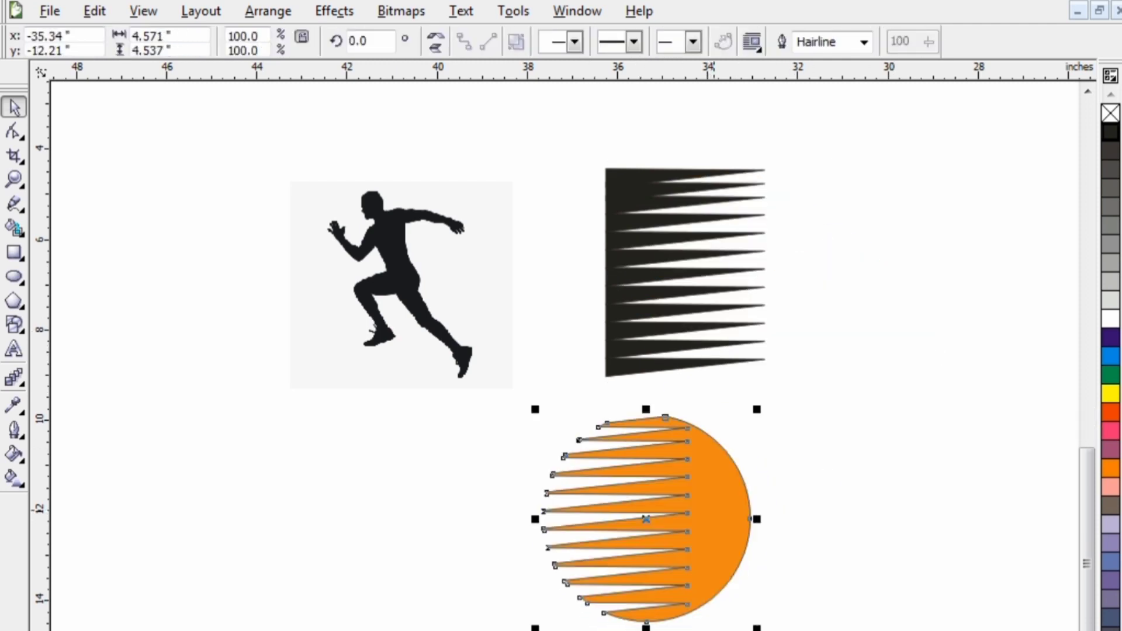
Undo the orange circle's moves and its trimming by the full stack of black triangles.
{"action": "key", "text": "ctrl+z"}
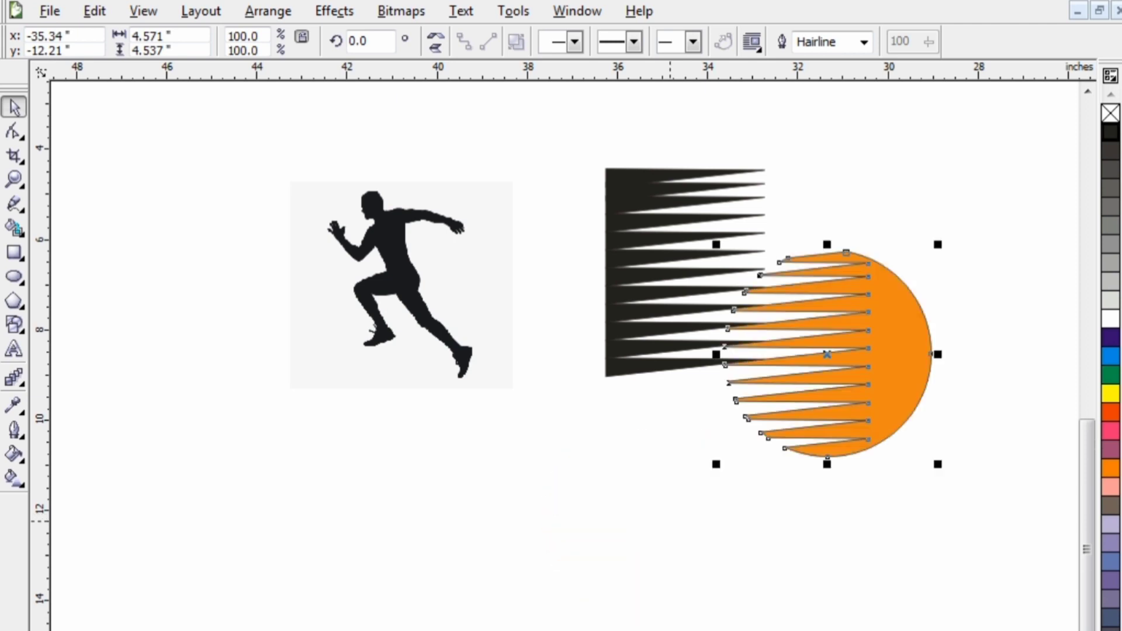
{"action": "key", "text": "ctrl+z"}
{"action": "left_click", "coordinate": [534, 306]}
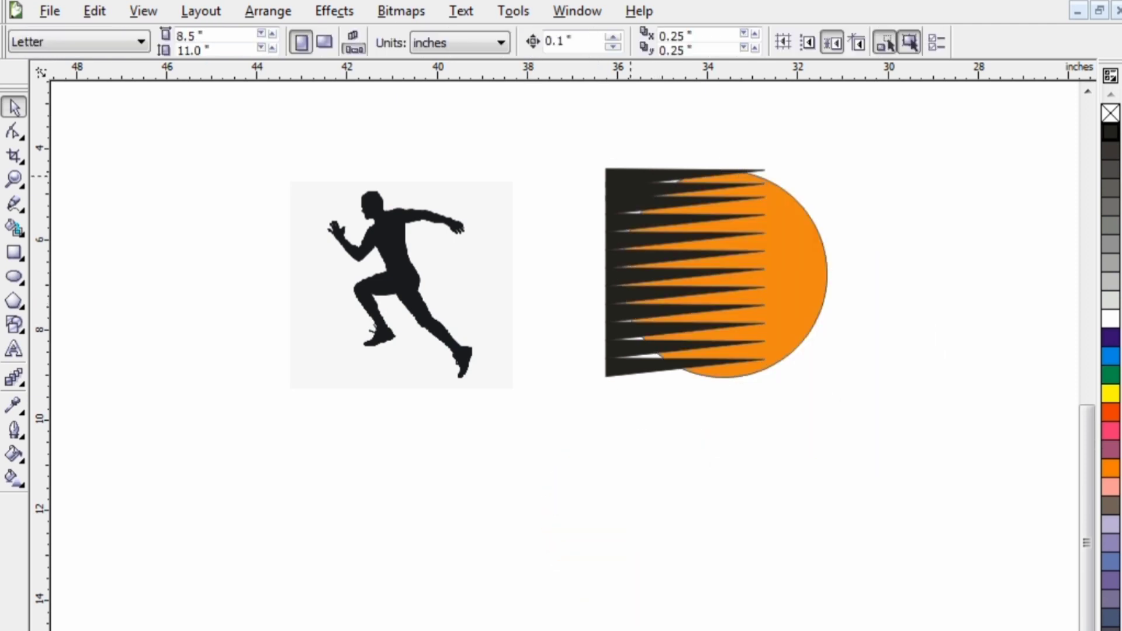
{"action": "left_click_drag", "start_coordinate": [637, 170], "coordinate": [768, 397]}
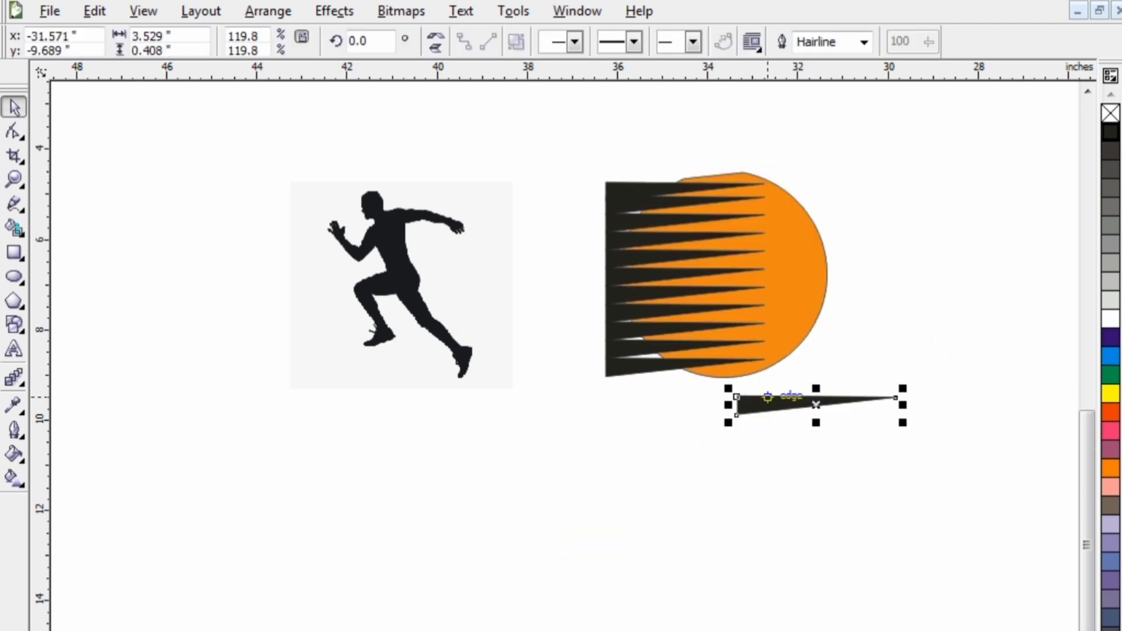
{"action": "key", "text": "ctrl+z"}
{"action": "key", "text": "ctrl+z"}
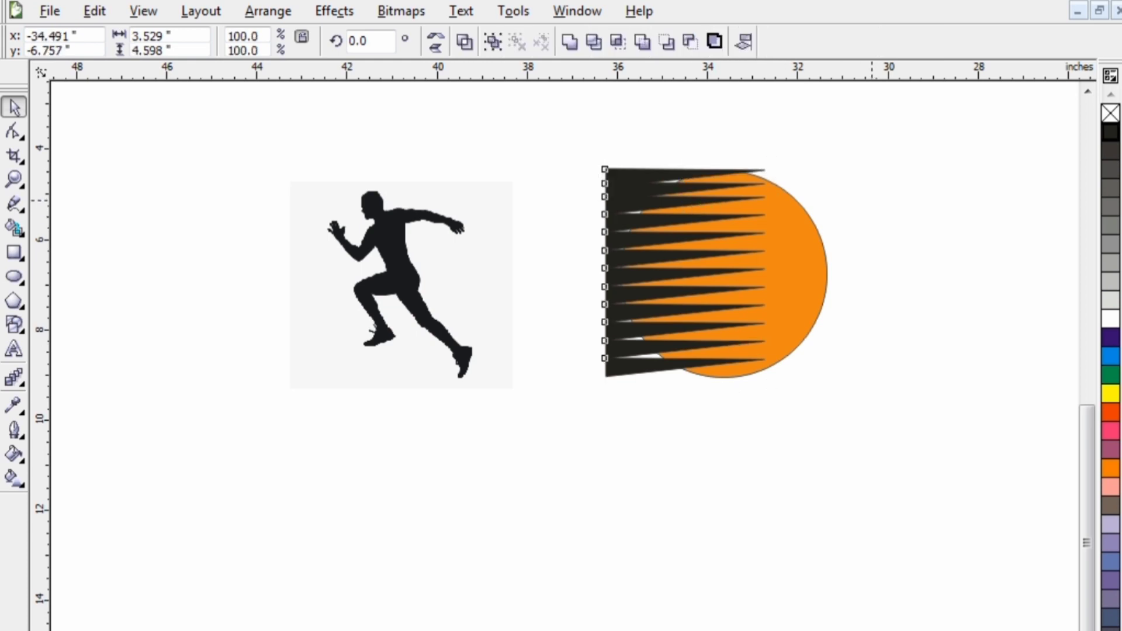
Pull the topmost black triangle off the stack and delete it.
{"action": "key", "text": "Escape"}
{"action": "left_click_drag", "start_coordinate": [637, 171], "coordinate": [632, 444]}
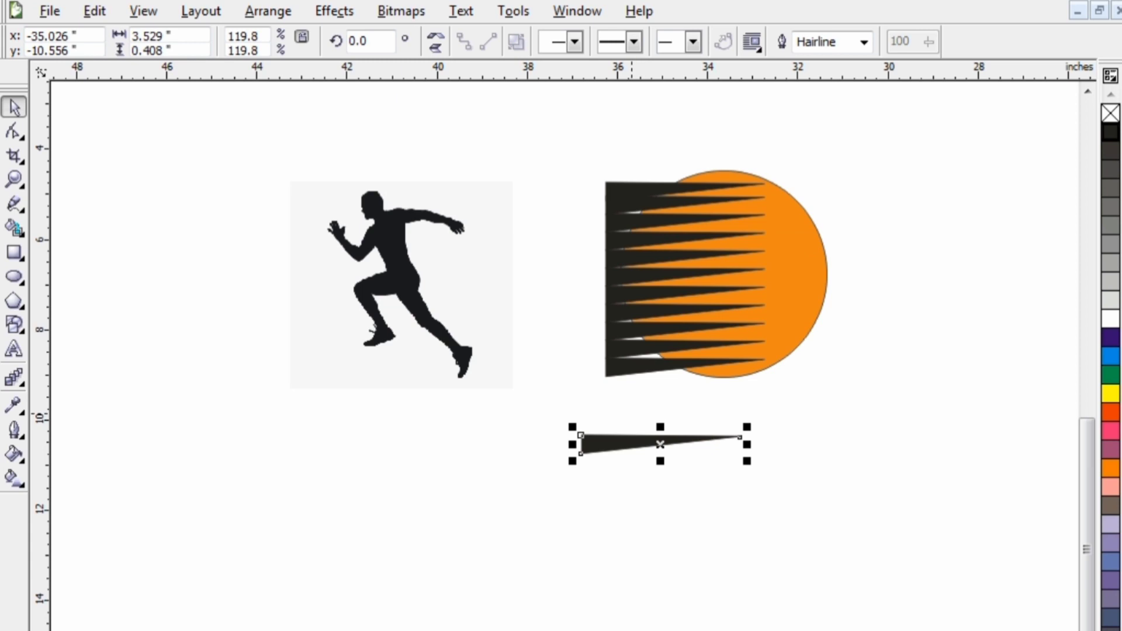
{"action": "key", "text": "Delete"}
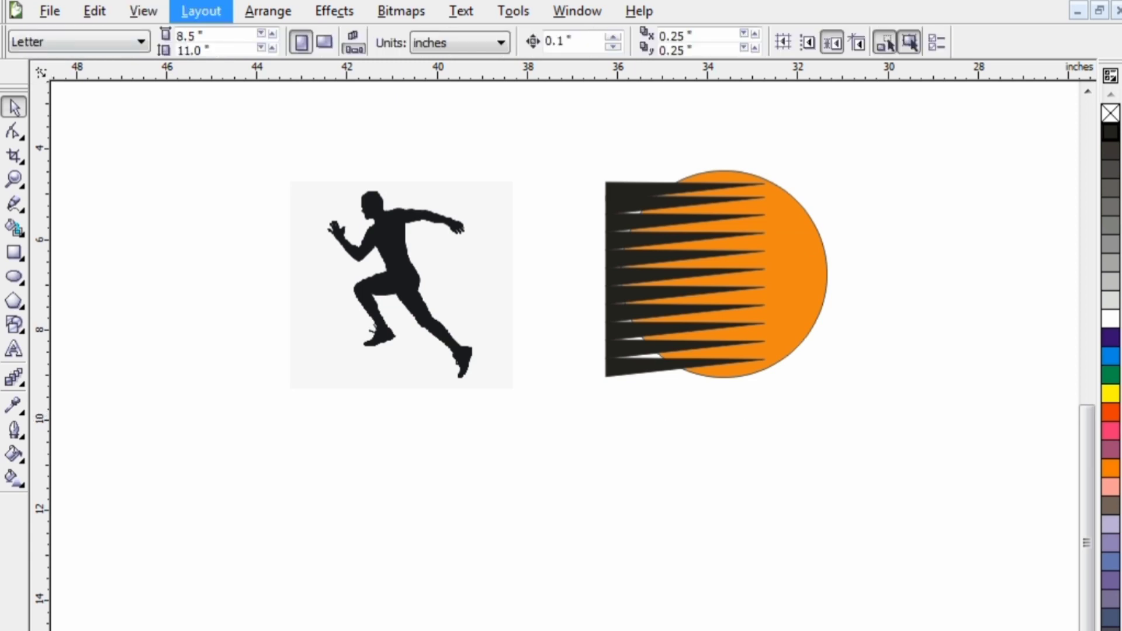
Trim the orange circle with the remaining black triangles using Shaping Trim, keeping the source objects, and close the Shaping docker.
{"action": "left_click", "coordinate": [267, 10]}
{"action": "left_click", "coordinate": [567, 166]}
{"action": "left_click_drag", "start_coordinate": [567, 167], "coordinate": [769, 387]}
{"action": "left_click", "coordinate": [268, 11]}
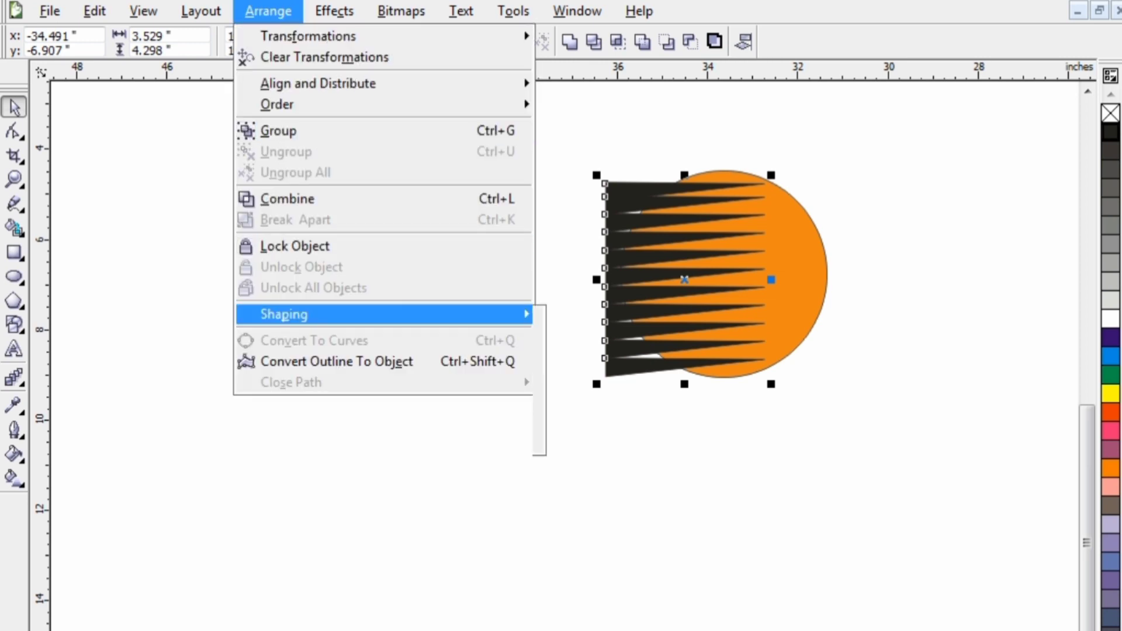
{"action": "mouse_move", "coordinate": [284, 314]}
{"action": "left_click", "coordinate": [585, 441]}
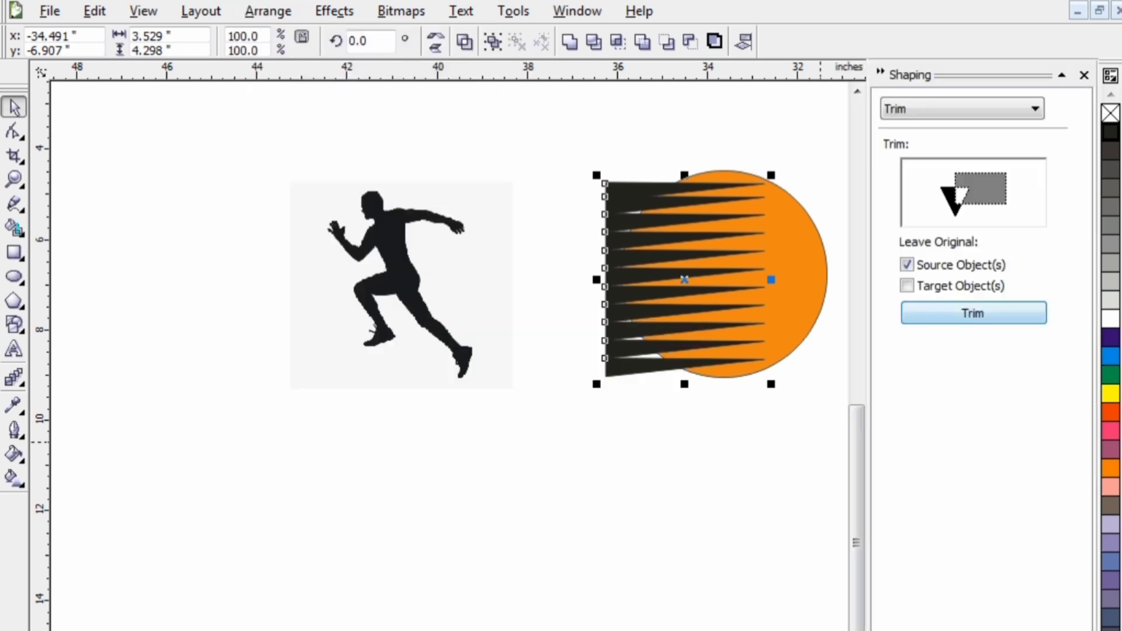
{"action": "left_click", "coordinate": [974, 313]}
{"action": "left_click", "coordinate": [783, 276]}
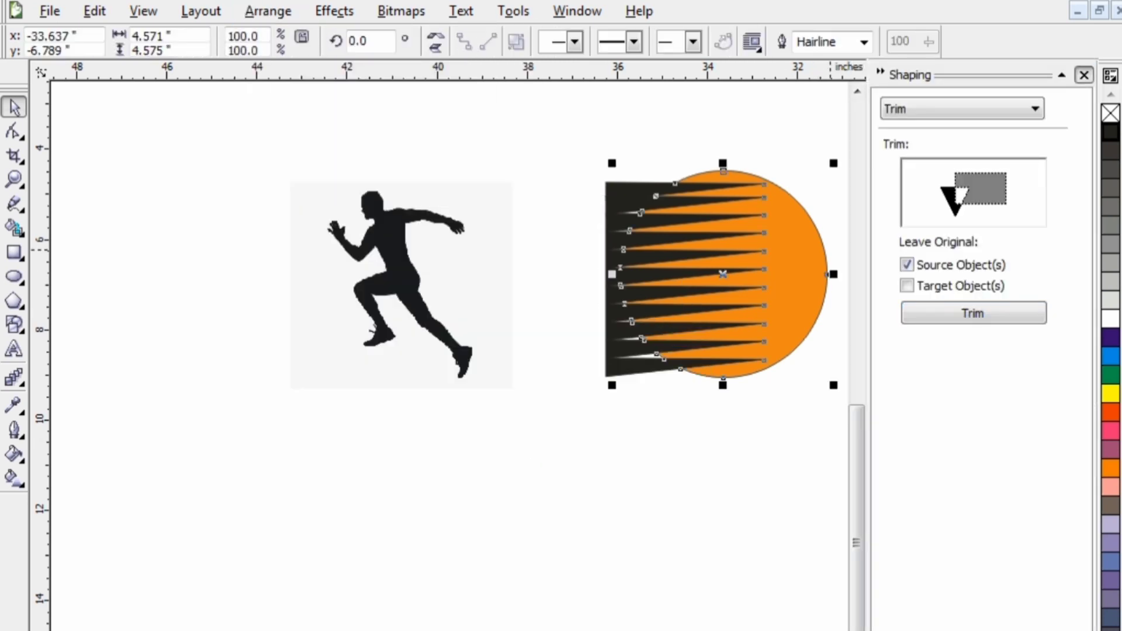
{"action": "left_click", "coordinate": [1084, 75]}
Move the whole stack of black triangles off the trimmed orange circle, toward the runner image.
{"action": "left_click_drag", "start_coordinate": [554, 167], "coordinate": [784, 388]}
{"action": "left_click_drag", "start_coordinate": [608, 269], "coordinate": [403, 399]}
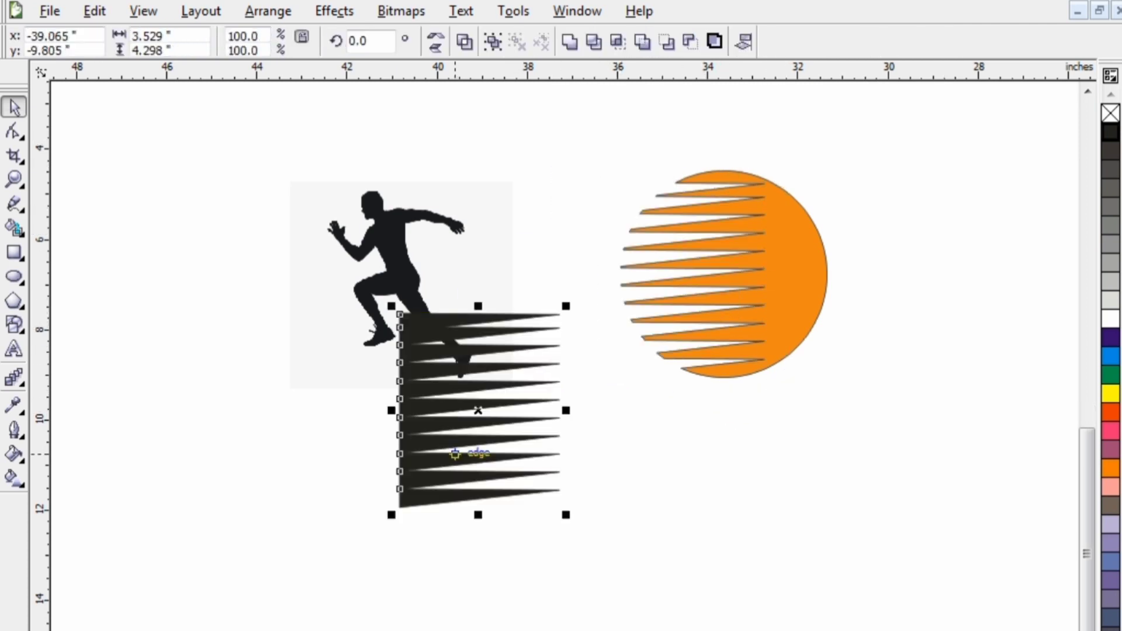
{"action": "key", "text": "Escape"}
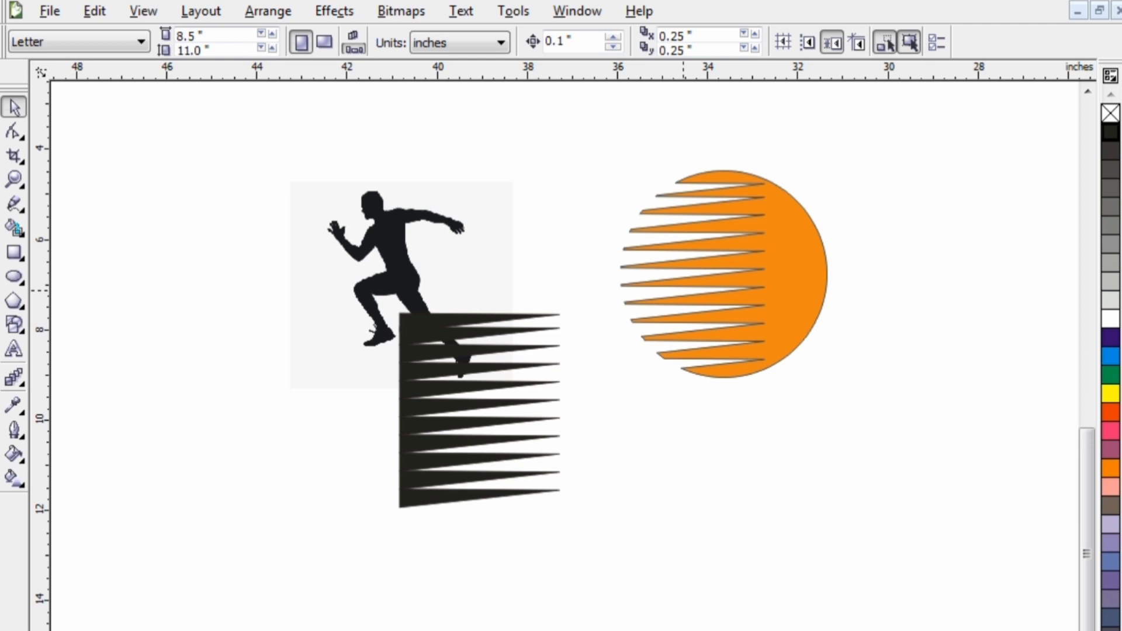
Remove the trimmed circle's outline by setting its width to None, and move the circle slightly down.
{"action": "left_click", "coordinate": [723, 274]}
{"action": "key", "text": "F12"}
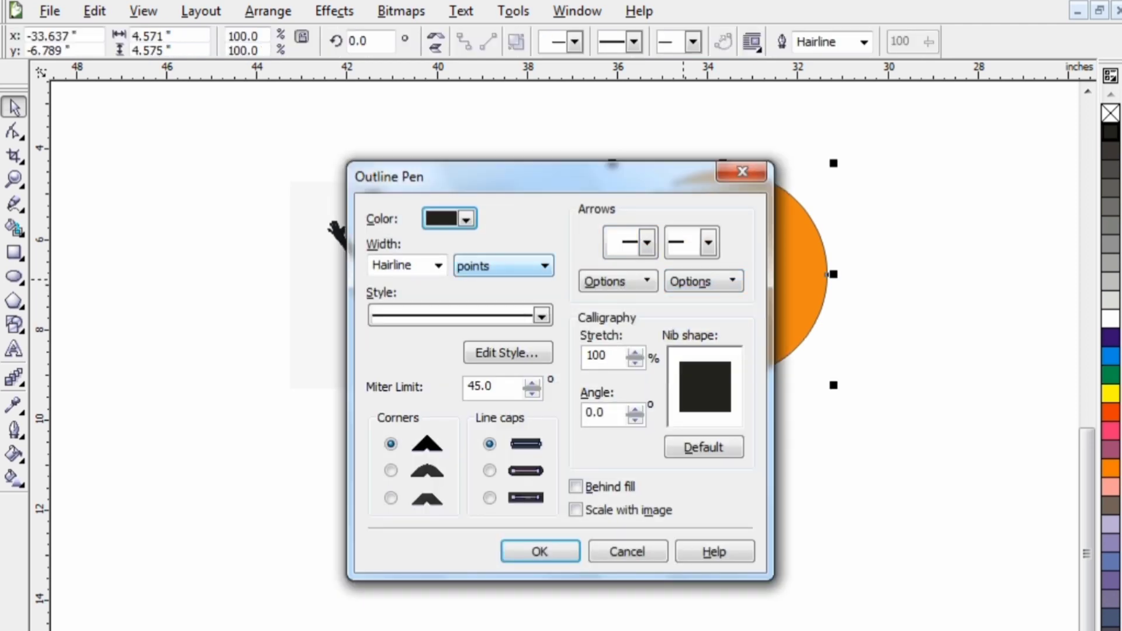
{"action": "left_click", "coordinate": [438, 266]}
{"action": "left_click", "coordinate": [383, 285]}
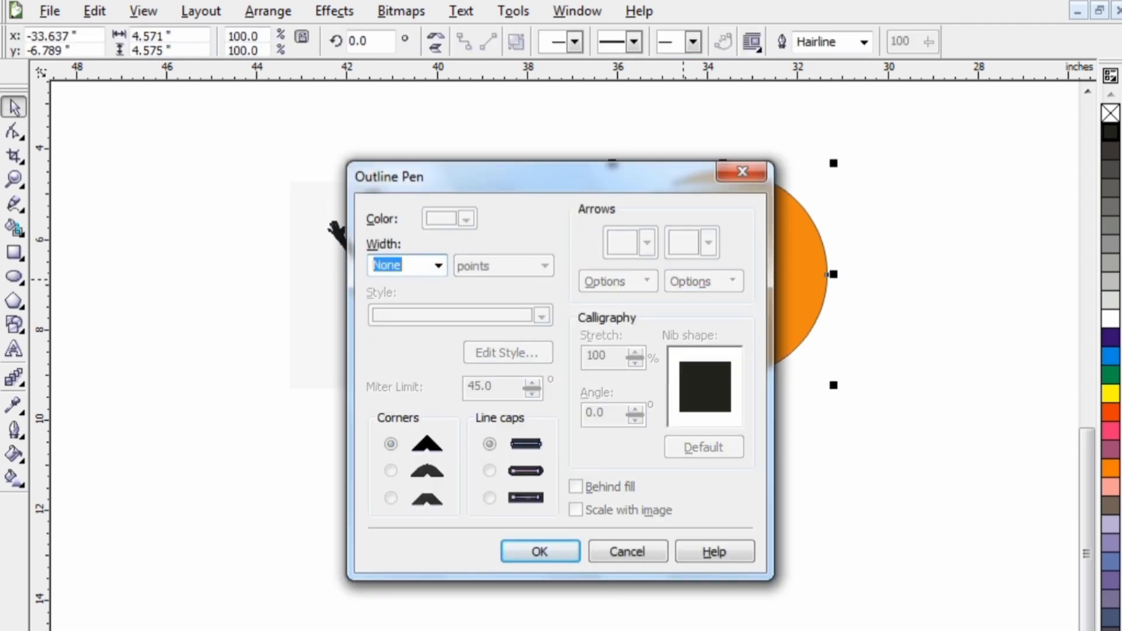
{"action": "left_click", "coordinate": [539, 551]}
{"action": "key", "text": "Escape"}
{"action": "left_click_drag", "start_coordinate": [711, 347], "coordinate": [725, 433]}
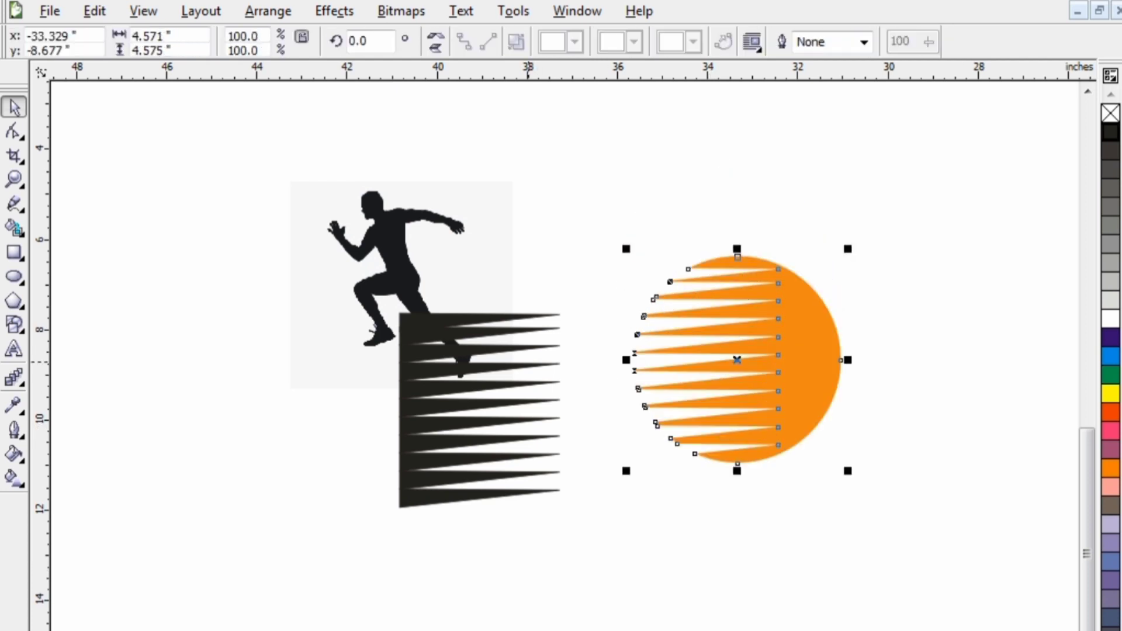
Move the stack of black triangles farther from the orange circle, to the far left of the artwork.
{"action": "left_click_drag", "start_coordinate": [404, 269], "coordinate": [669, 520]}
{"action": "left_click_drag", "start_coordinate": [318, 238], "coordinate": [602, 535]}
{"action": "left_click_drag", "start_coordinate": [506, 443], "coordinate": [377, 381]}
Mirror the runner image horizontally and place it in the empty area below, between the triangles and the circle.
{"action": "left_click", "coordinate": [642, 497]}
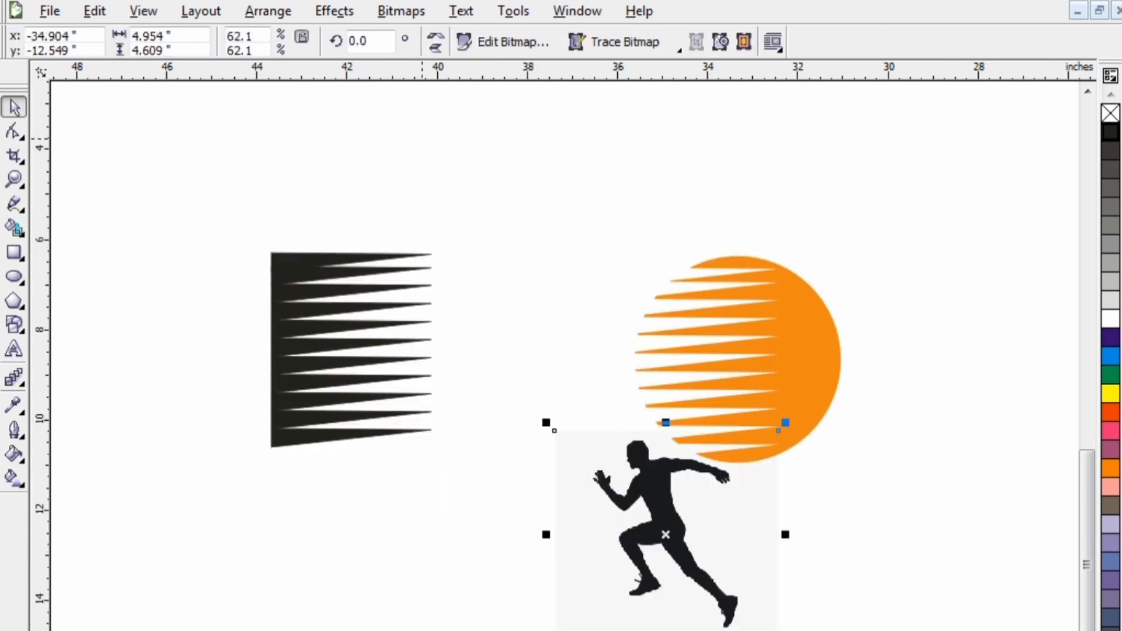
{"action": "left_click", "coordinate": [436, 35]}
{"action": "left_click_drag", "start_coordinate": [664, 473], "coordinate": [669, 390]}
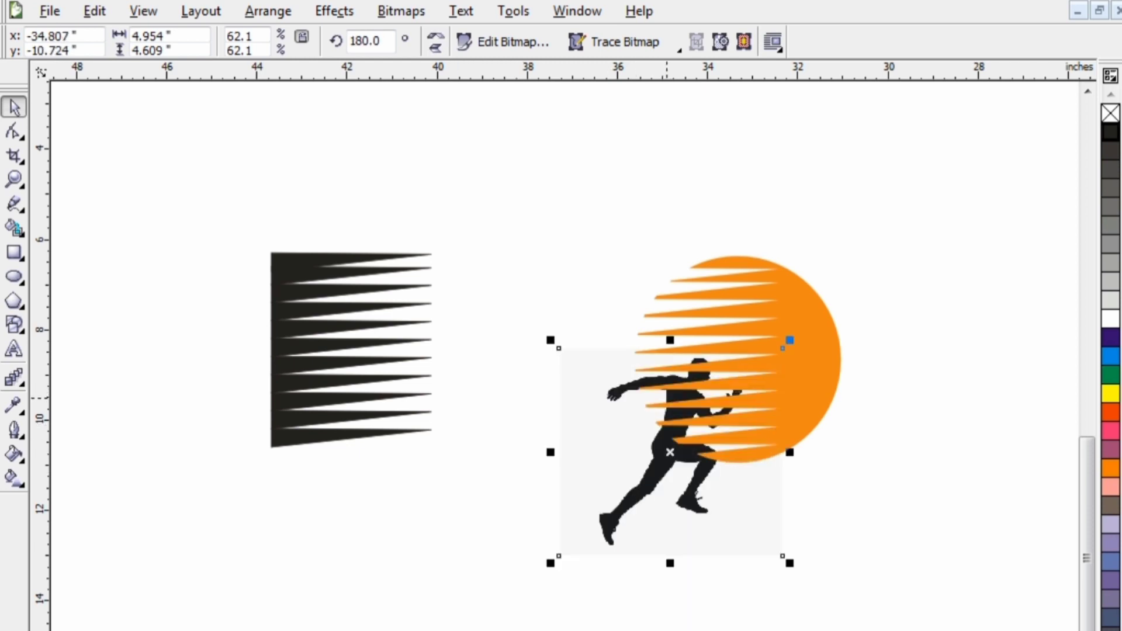
{"action": "left_click_drag", "start_coordinate": [651, 441], "coordinate": [507, 502]}
Trace the runner bitmap with Quick Trace, move the trace aside and delete the original bitmap.
{"action": "right_click", "coordinate": [509, 504]}
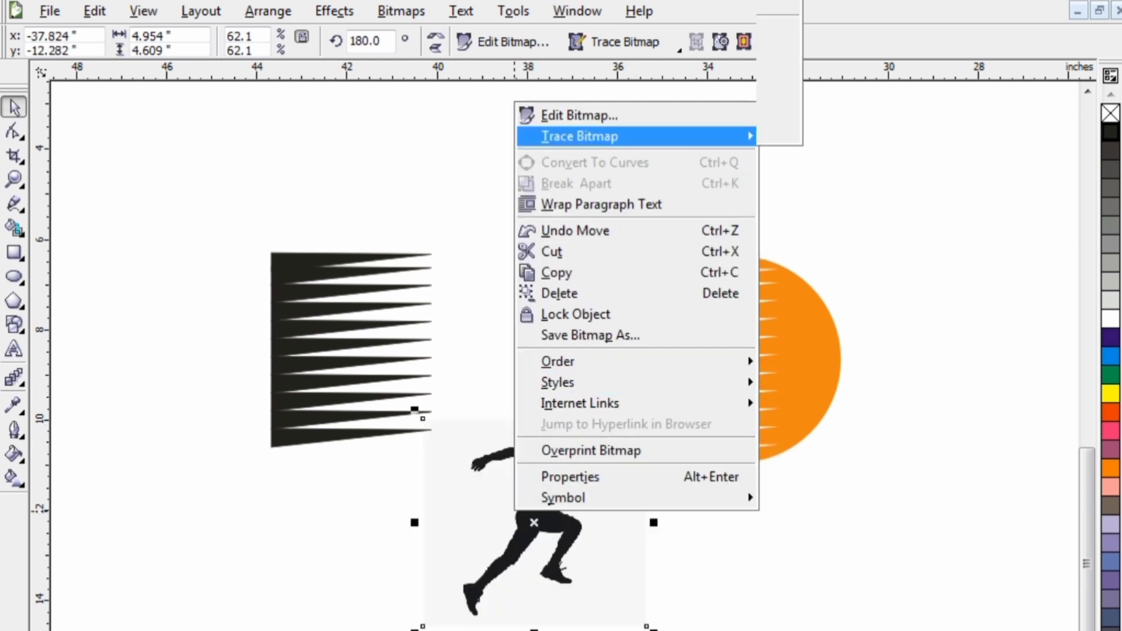
{"action": "mouse_move", "coordinate": [585, 136]}
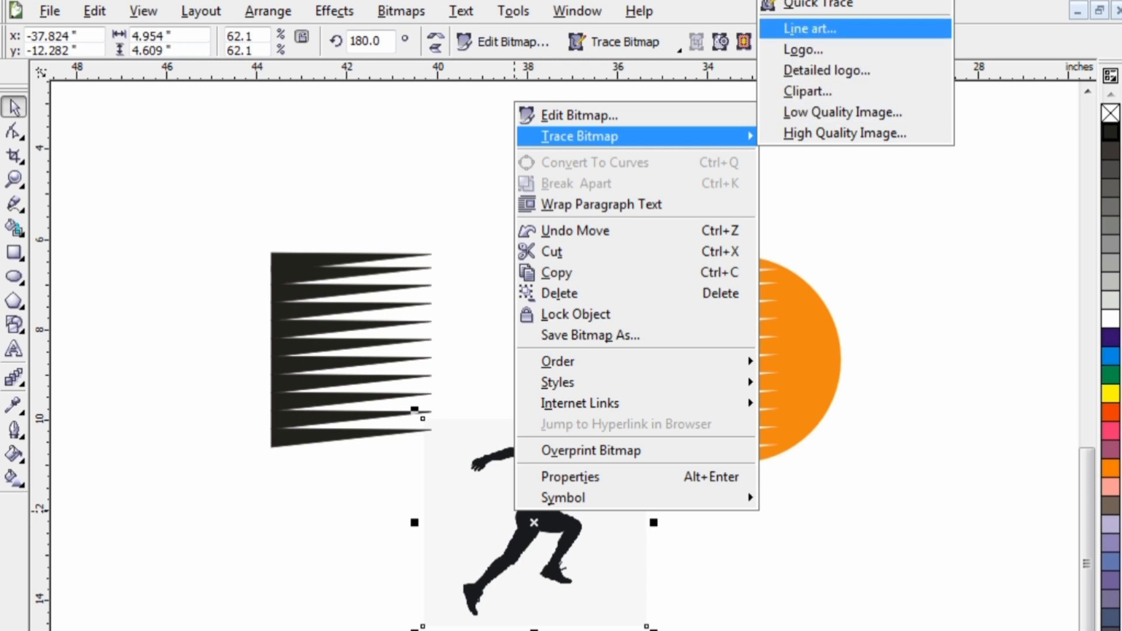
{"action": "left_click", "coordinate": [819, 4]}
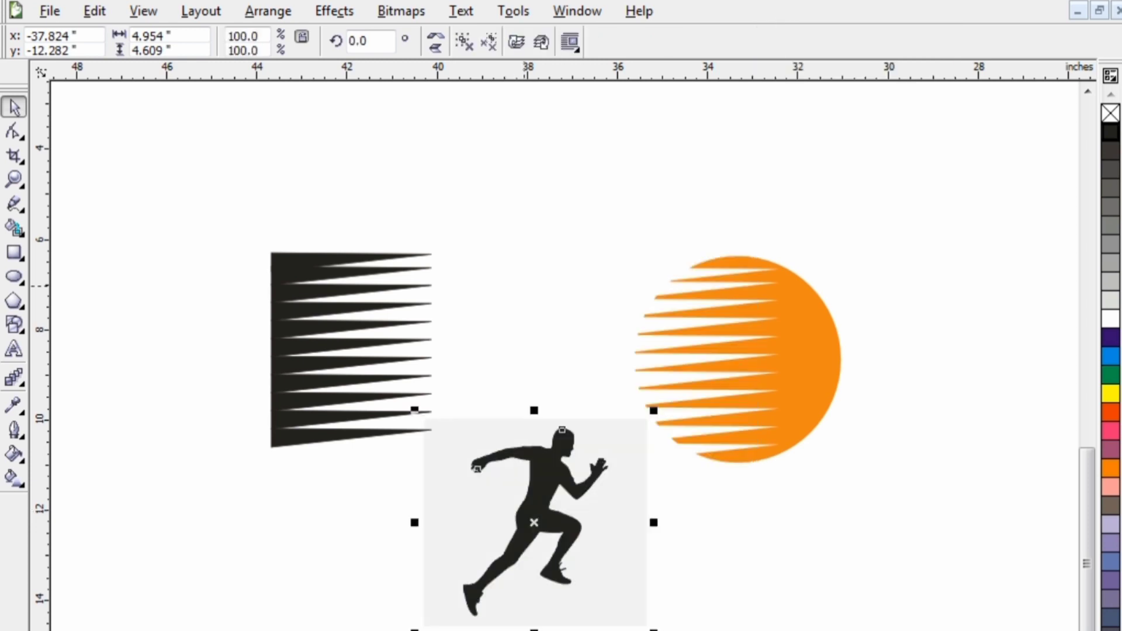
{"action": "left_click_drag", "start_coordinate": [577, 526], "coordinate": [557, 307]}
{"action": "left_click", "coordinate": [581, 528]}
{"action": "key", "text": "Delete"}
Ungroup the traced runner and delete its light grey background shape.
{"action": "left_click_drag", "start_coordinate": [529, 342], "coordinate": [548, 594]}
{"action": "right_click", "coordinate": [548, 594]}
{"action": "left_click", "coordinate": [602, 267]}
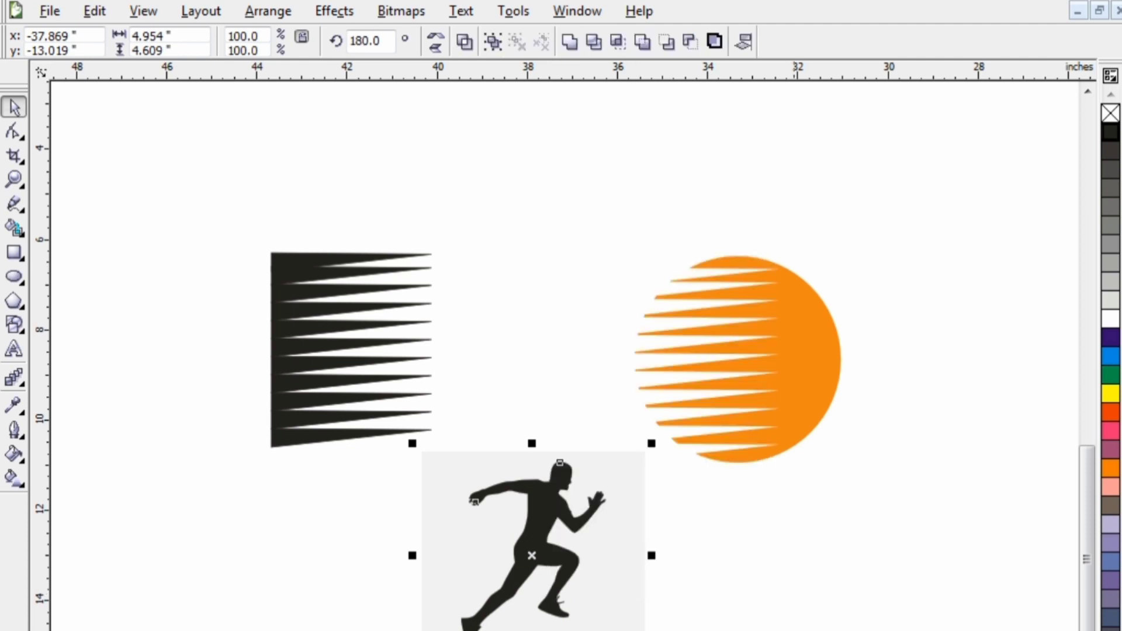
{"action": "left_click", "coordinate": [707, 514]}
{"action": "left_click_drag", "start_coordinate": [621, 543], "coordinate": [978, 574]}
{"action": "key", "text": "Delete"}
Move the black runner silhouette onto the trimmed orange circle and bring it to the front.
{"action": "left_click", "coordinate": [533, 510]}
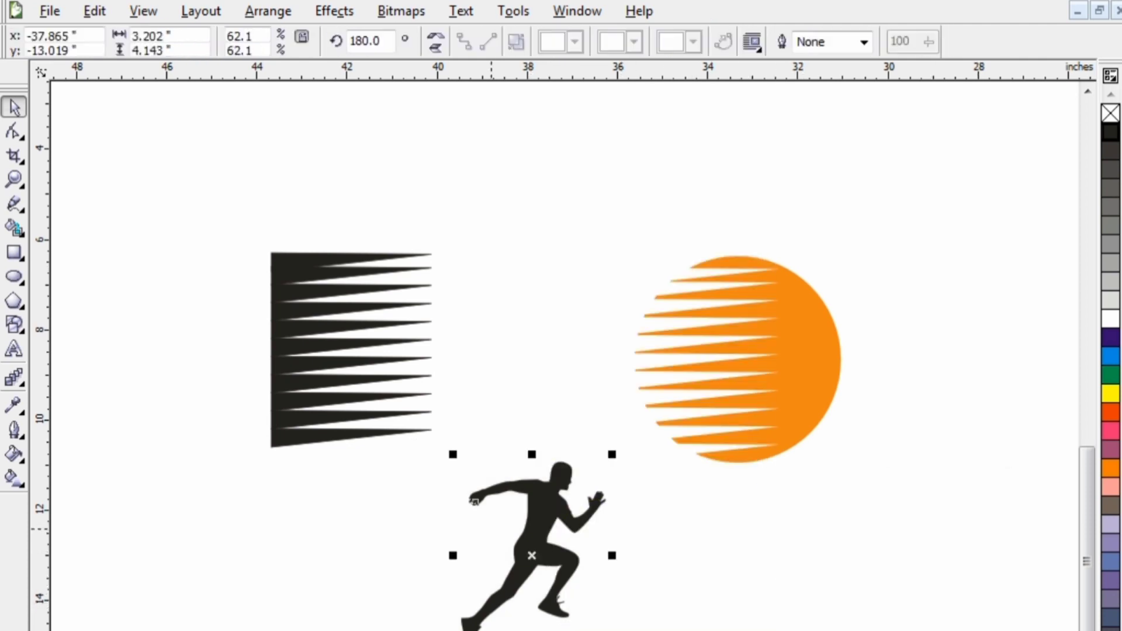
{"action": "right_click", "coordinate": [514, 506]}
{"action": "left_click", "coordinate": [561, 485]}
{"action": "right_click", "coordinate": [561, 485]}
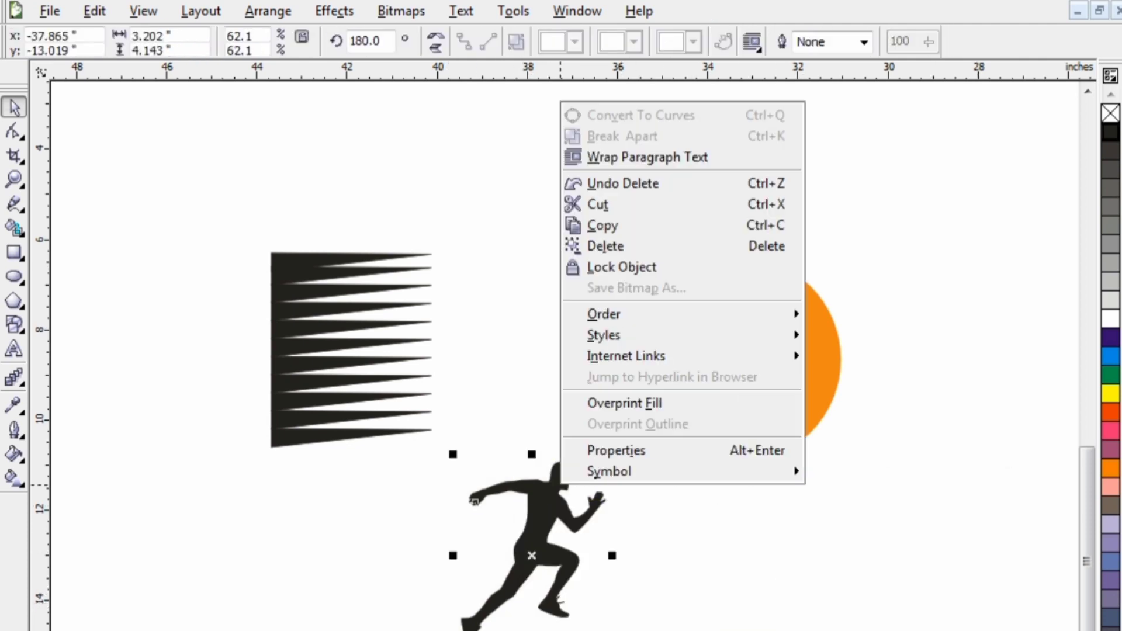
{"action": "left_click", "coordinate": [543, 541]}
{"action": "left_click_drag", "start_coordinate": [548, 543], "coordinate": [750, 339]}
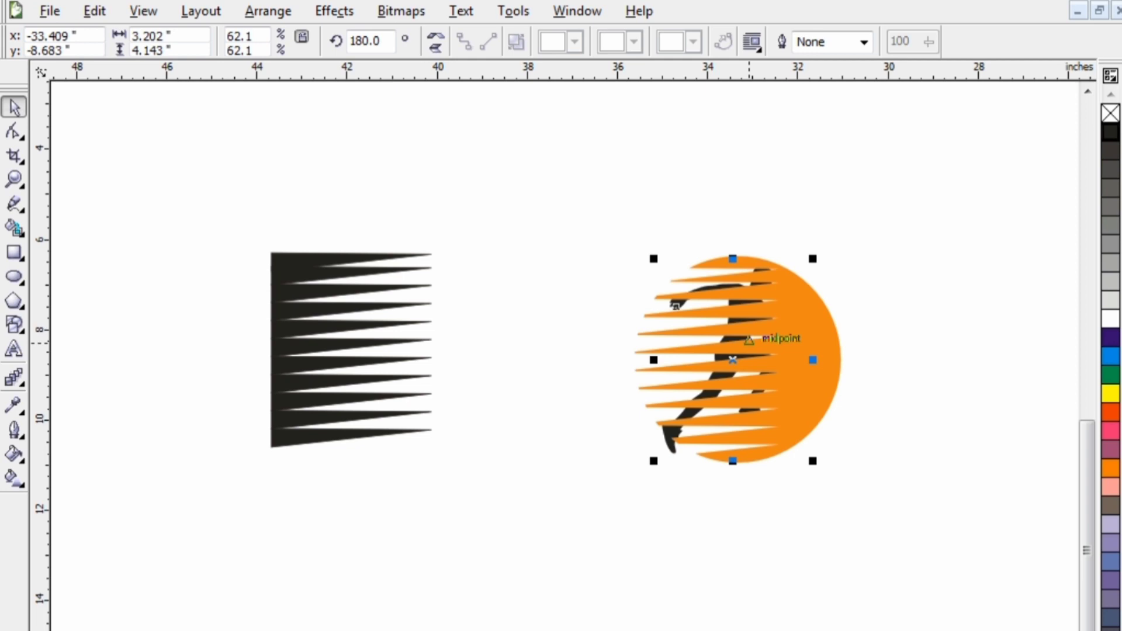
{"action": "key", "text": "shift+Page_Up"}
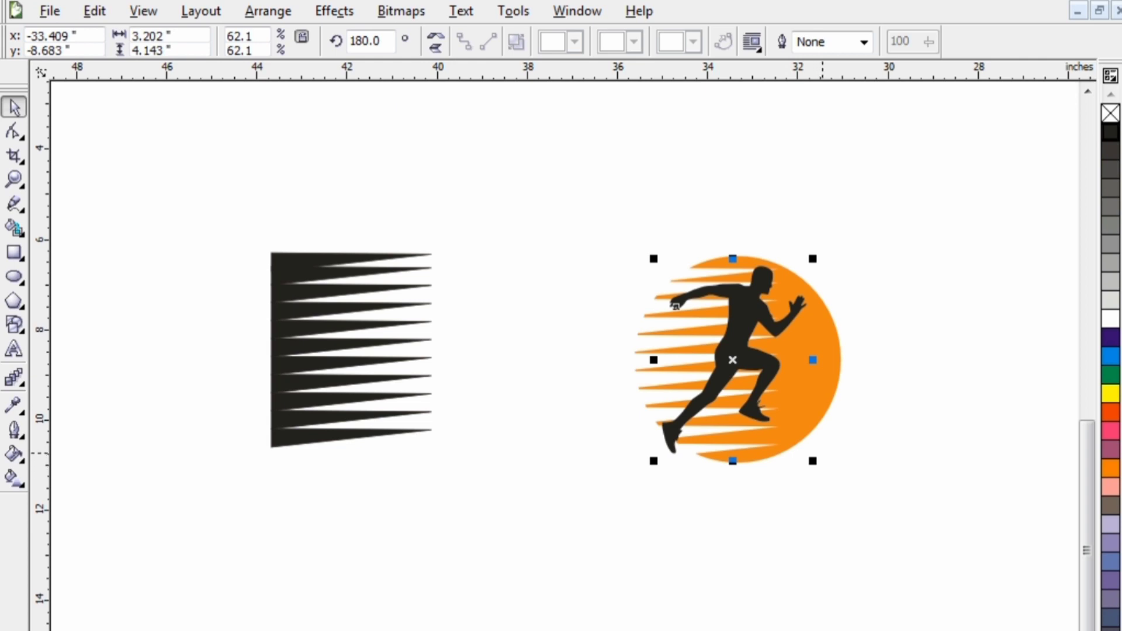
Enlarge the runner silhouette proportionally to about 3.7 by 4.8 inches so it slightly overlaps the circle's edges.
{"action": "left_click_drag", "start_coordinate": [813, 460], "coordinate": [822, 472]}
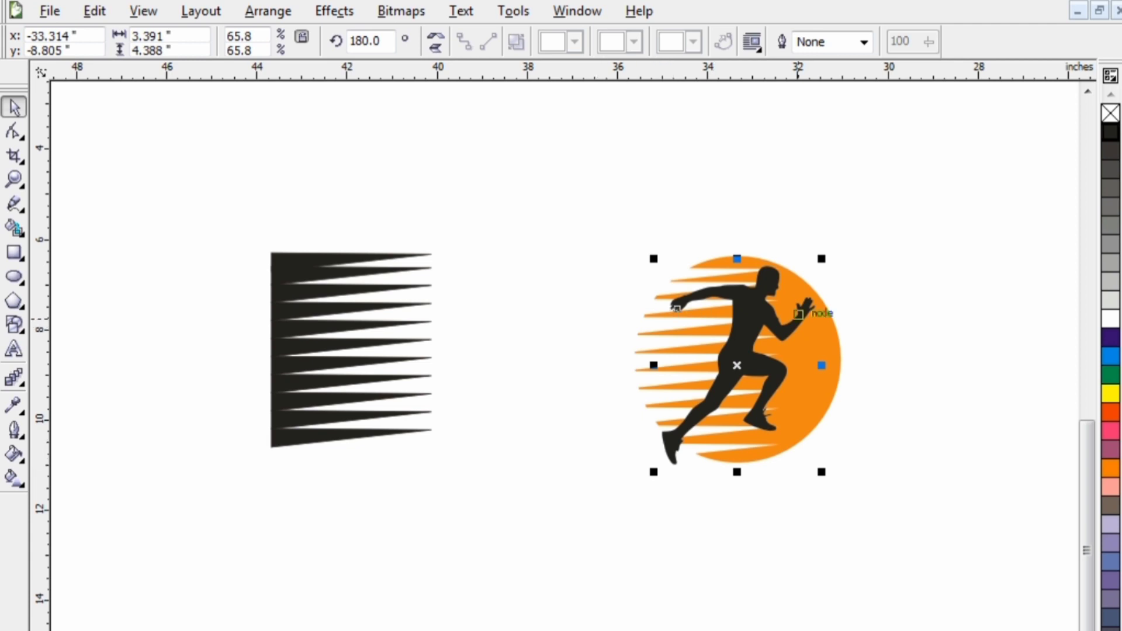
{"action": "left_click_drag", "start_coordinate": [822, 259], "coordinate": [836, 239]}
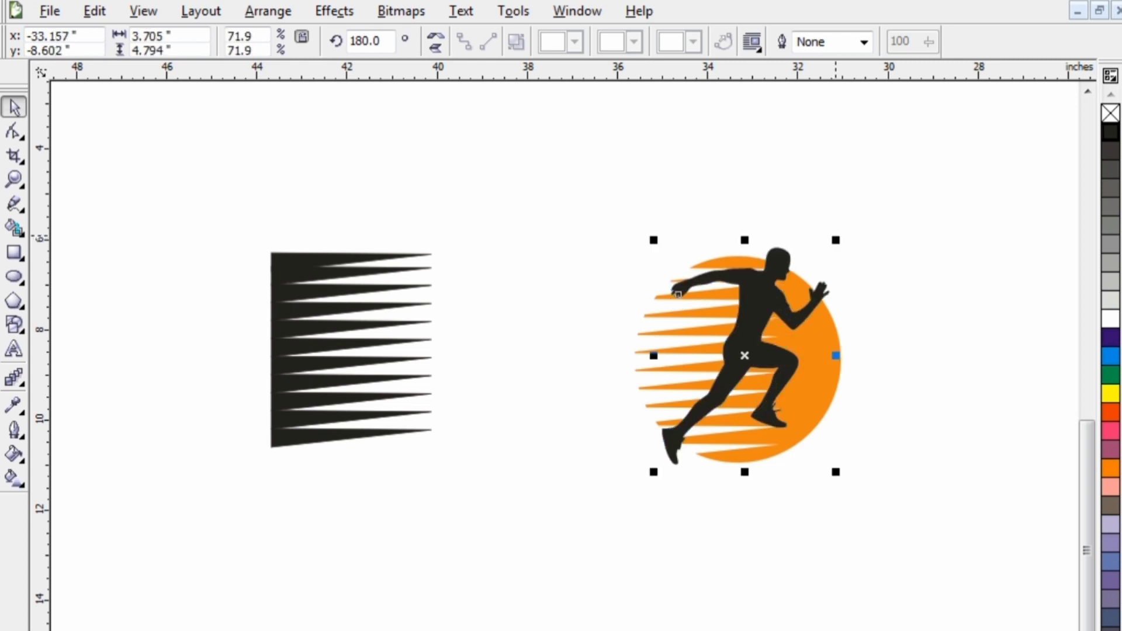
{"action": "key", "text": "Escape"}
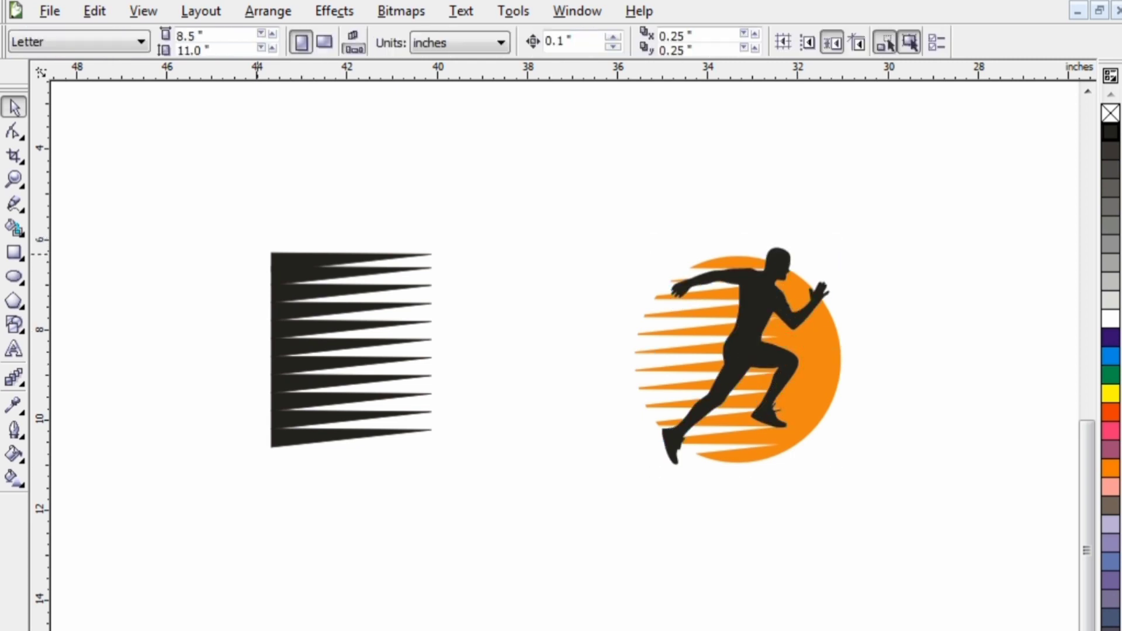
Delete the leftover stack of black triangles.
{"action": "left_click_drag", "start_coordinate": [226, 224], "coordinate": [439, 506]}
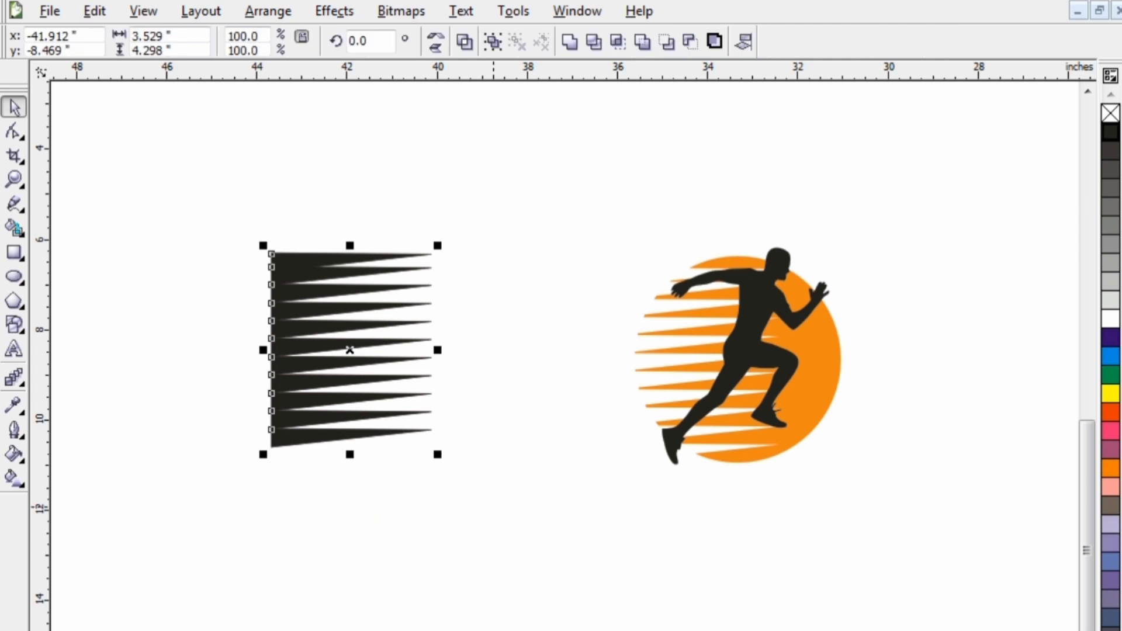
{"action": "key", "text": "Delete"}
Nudge the runner silhouette 0.2 inches to the left on the orange circle.
{"action": "left_click", "coordinate": [745, 355]}
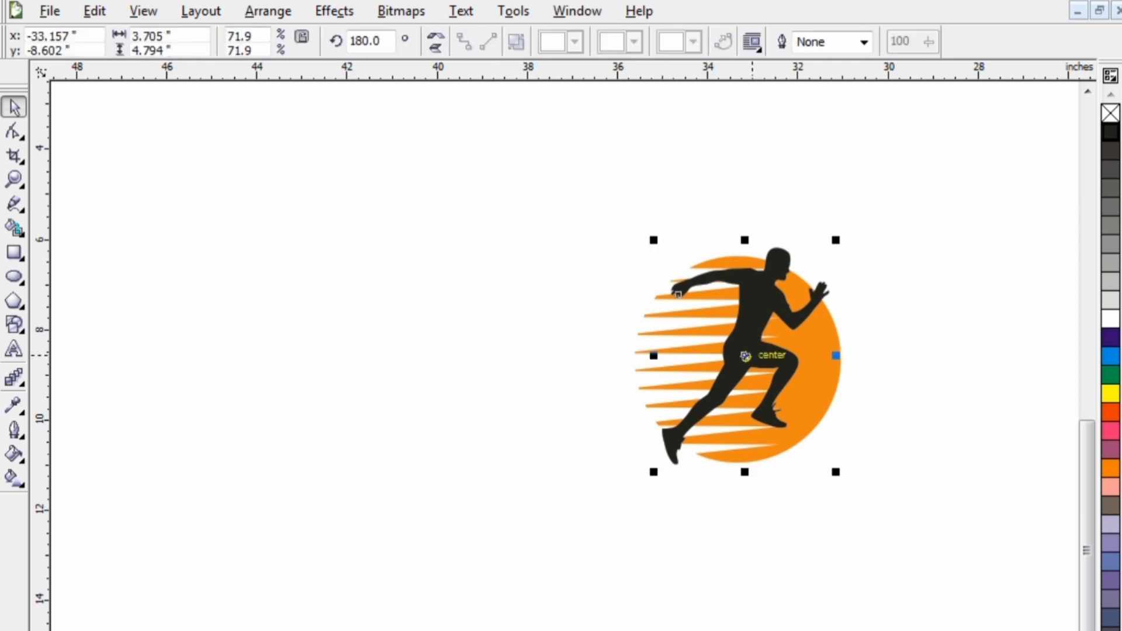
{"action": "key", "text": "Left"}
{"action": "key", "text": "Left"}
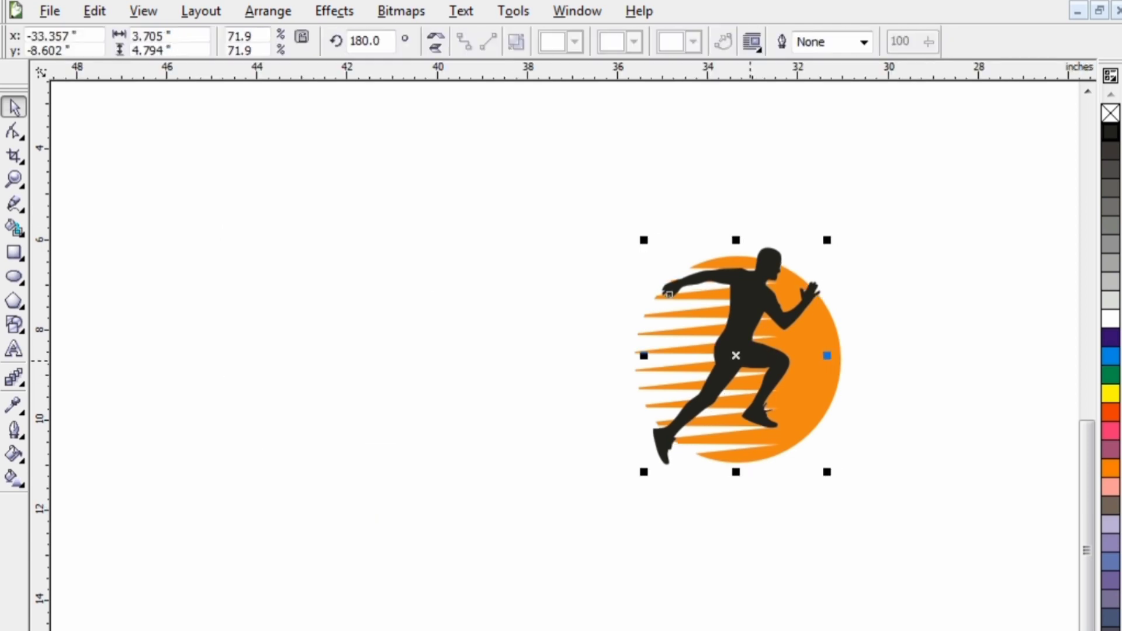
Select the runner and orange circle together and move them about 2.2 inches to the left.
{"action": "left_click", "coordinate": [585, 254]}
{"action": "left_click_drag", "start_coordinate": [584, 254], "coordinate": [897, 528]}
{"action": "left_click_drag", "start_coordinate": [564, 218], "coordinate": [883, 502]}
{"action": "left_click_drag", "start_coordinate": [723, 374], "coordinate": [607, 370]}
{"action": "left_click", "coordinate": [868, 338]}
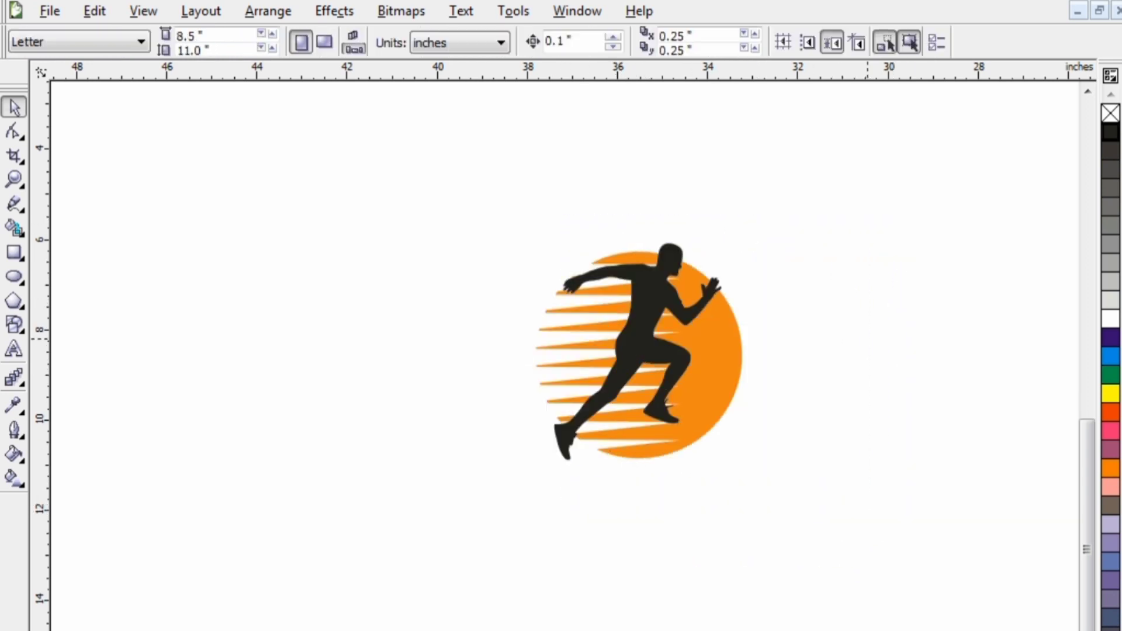
Try a dark purple fill on the runner silhouette, and recolor it bright blue.
{"action": "left_click", "coordinate": [637, 327]}
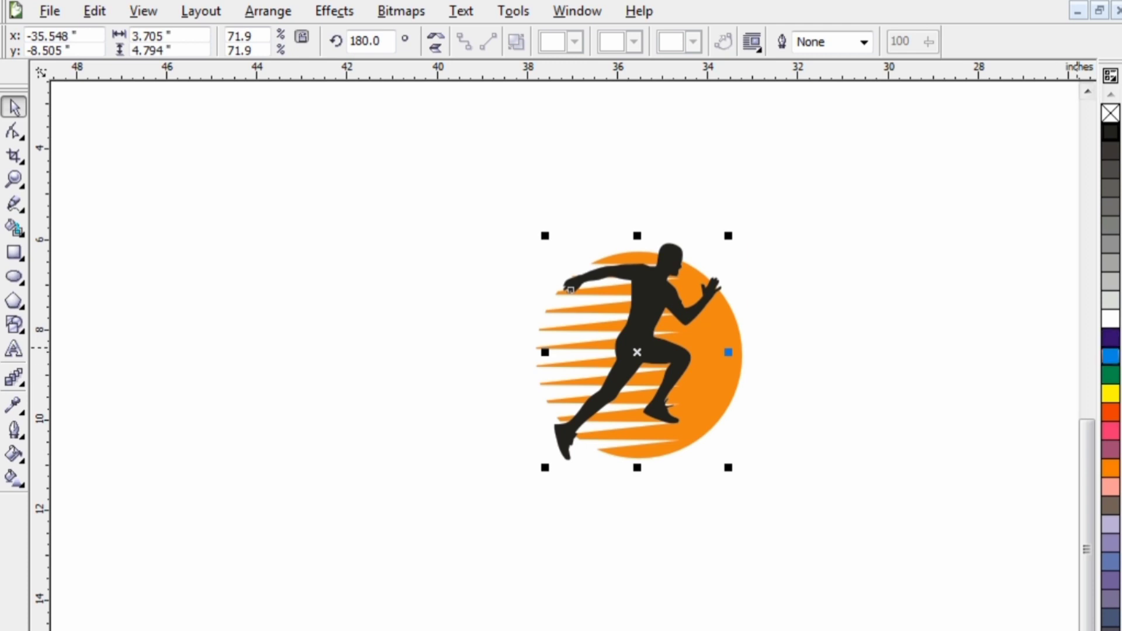
{"action": "left_click", "coordinate": [1110, 355]}
{"action": "left_click", "coordinate": [1111, 337]}
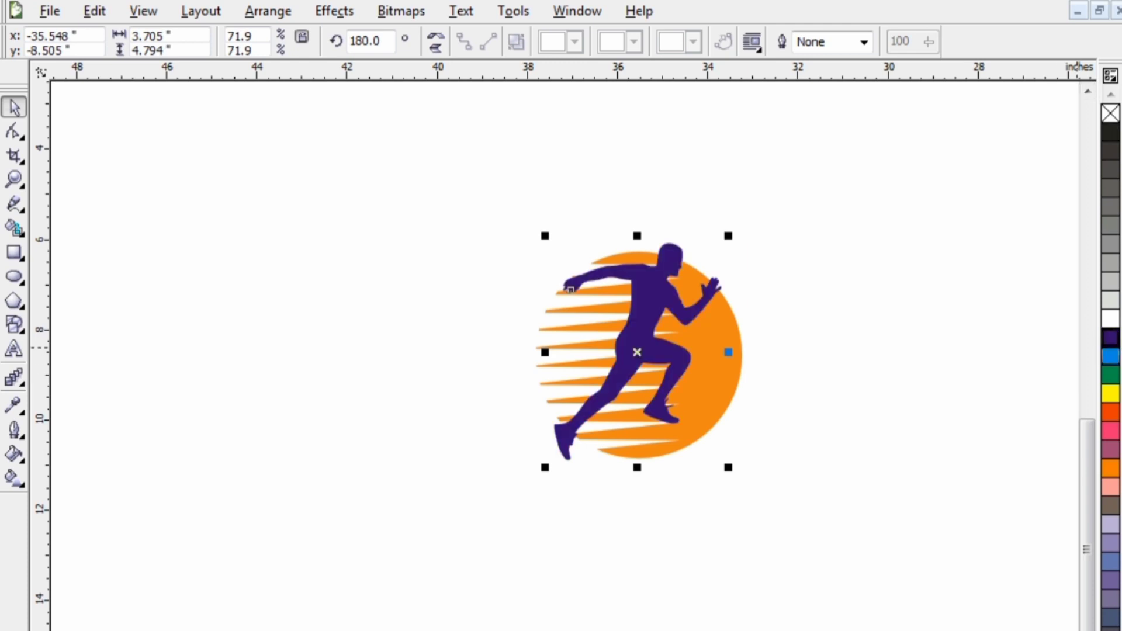
{"action": "left_click", "coordinate": [1110, 355]}
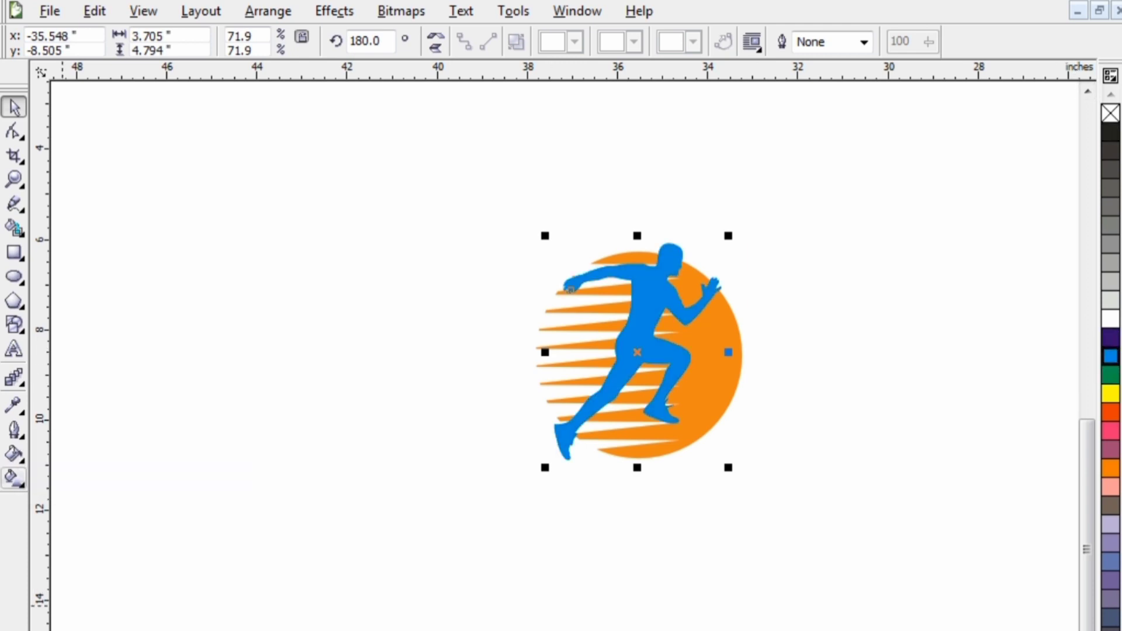
Adjust the runner silhouette's uniform fill to a CMYK blue of C 78, M 7, Y 2, K 0.
{"action": "left_click", "coordinate": [13, 476]}
{"action": "left_click", "coordinate": [14, 455]}
{"action": "left_click", "coordinate": [13, 454]}
{"action": "left_click", "coordinate": [13, 454]}
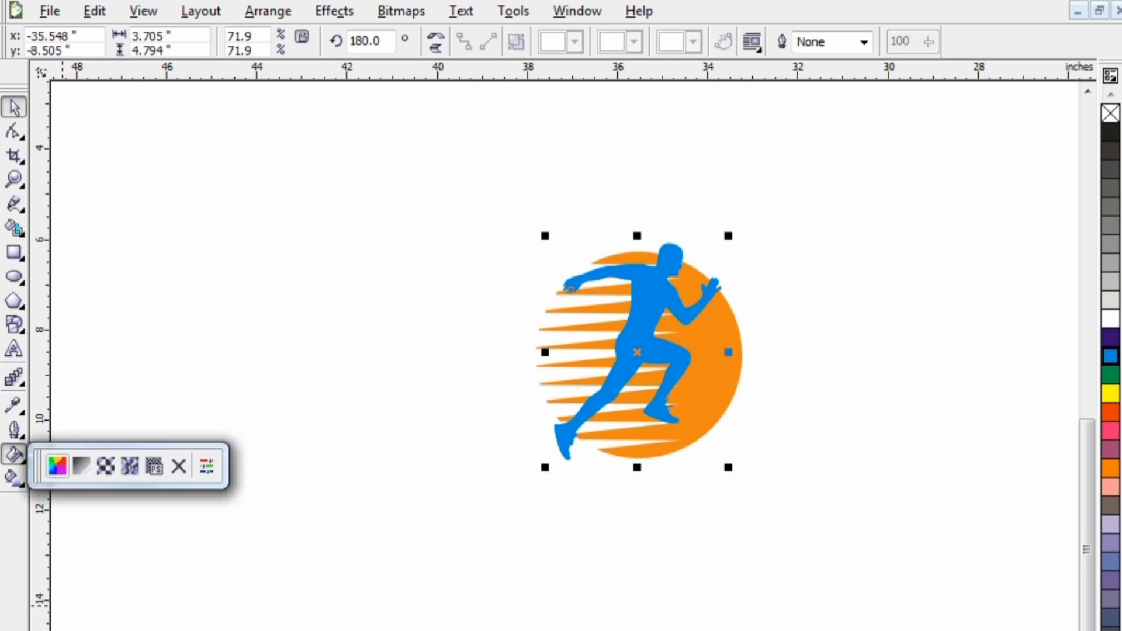
{"action": "left_click", "coordinate": [57, 466]}
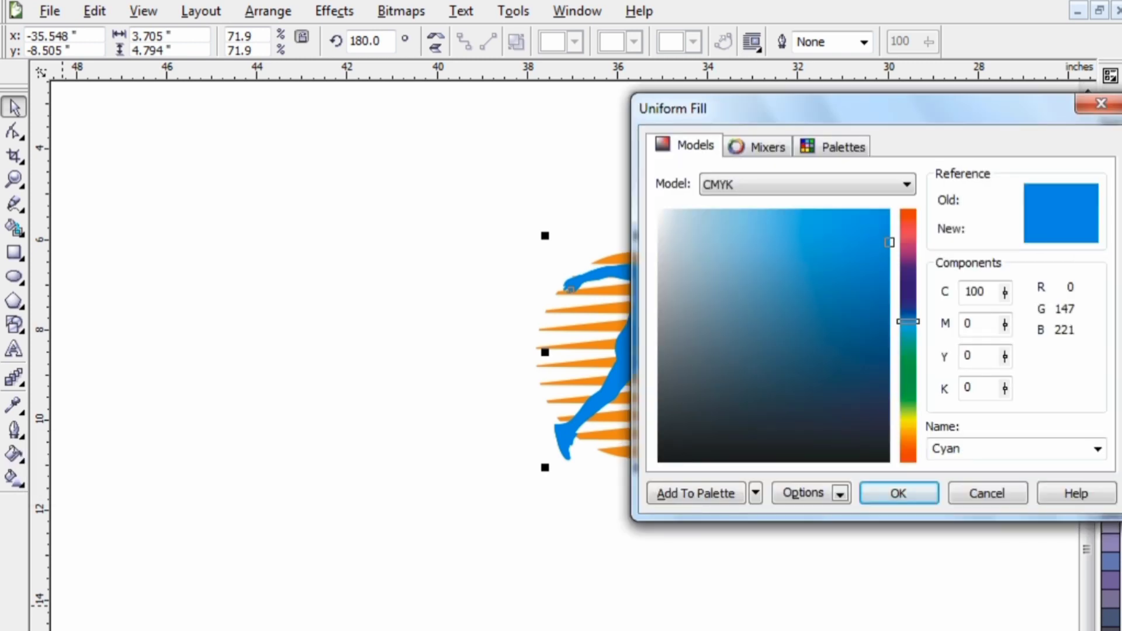
{"action": "left_click_drag", "start_coordinate": [890, 242], "coordinate": [867, 239]}
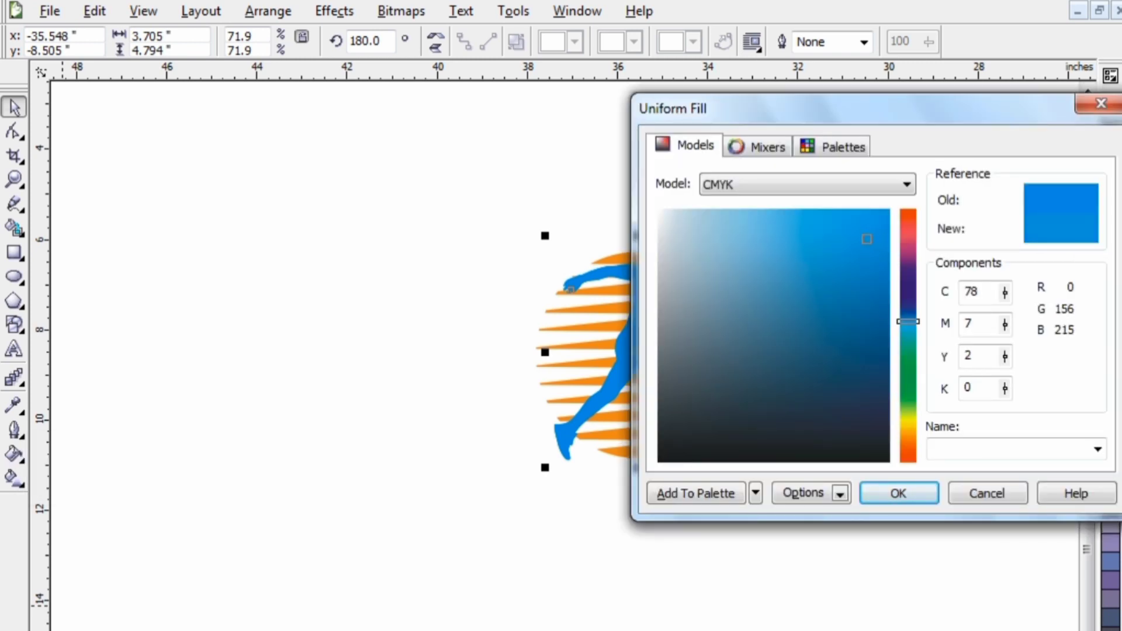
{"action": "left_click", "coordinate": [898, 494]}
{"action": "left_click", "coordinate": [824, 485]}
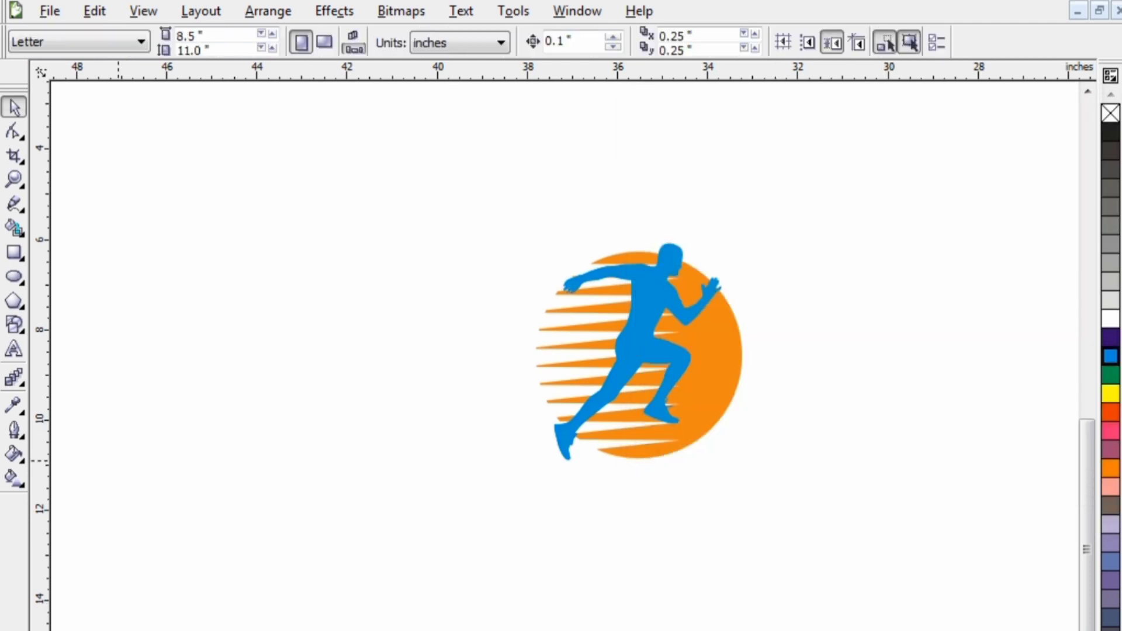
Draw a square about 5.9 inches wide around the runner and orange circle.
{"action": "mouse_move", "coordinate": [492, 189]}
{"action": "left_mouse_down"}
{"action": "mouse_move", "coordinate": [772, 454]}
{"action": "mouse_move", "coordinate": [769, 467]}
{"action": "left_mouse_up"}
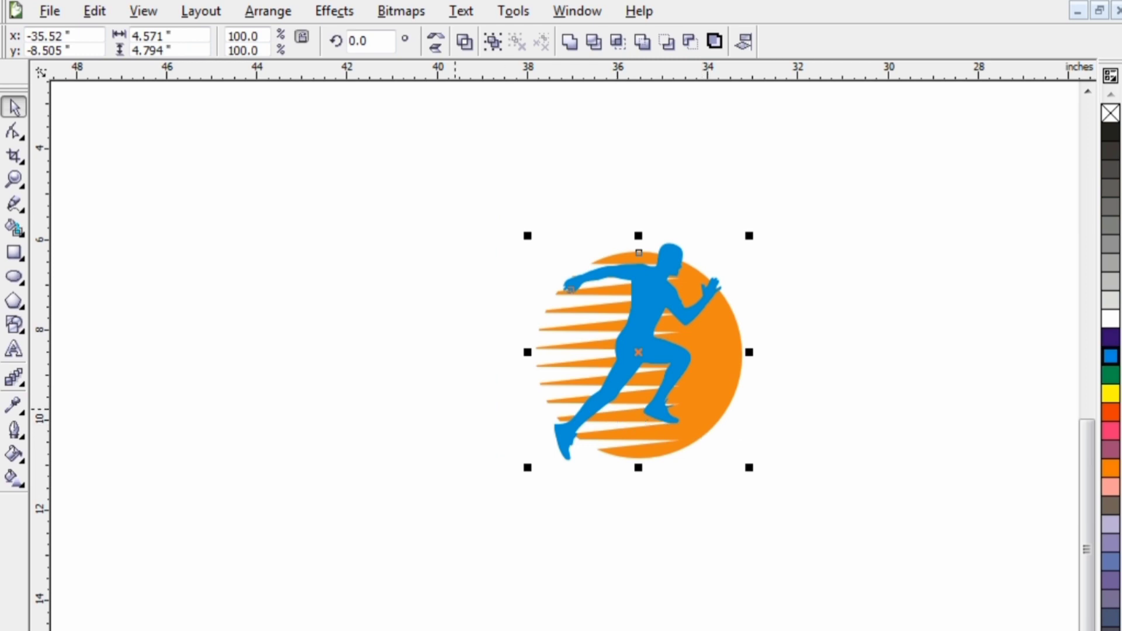
{"action": "left_click", "coordinate": [456, 410]}
{"action": "key", "text": "F6"}
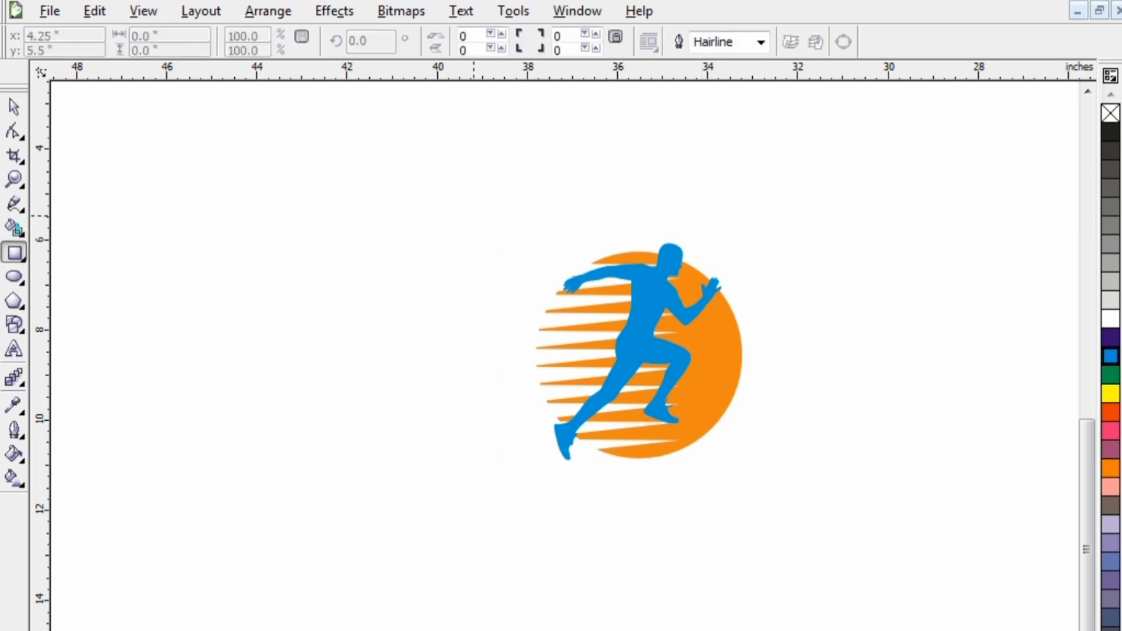
{"action": "left_click_drag", "start_coordinate": [513, 233], "coordinate": [778, 499]}
{"action": "key", "text": "space"}
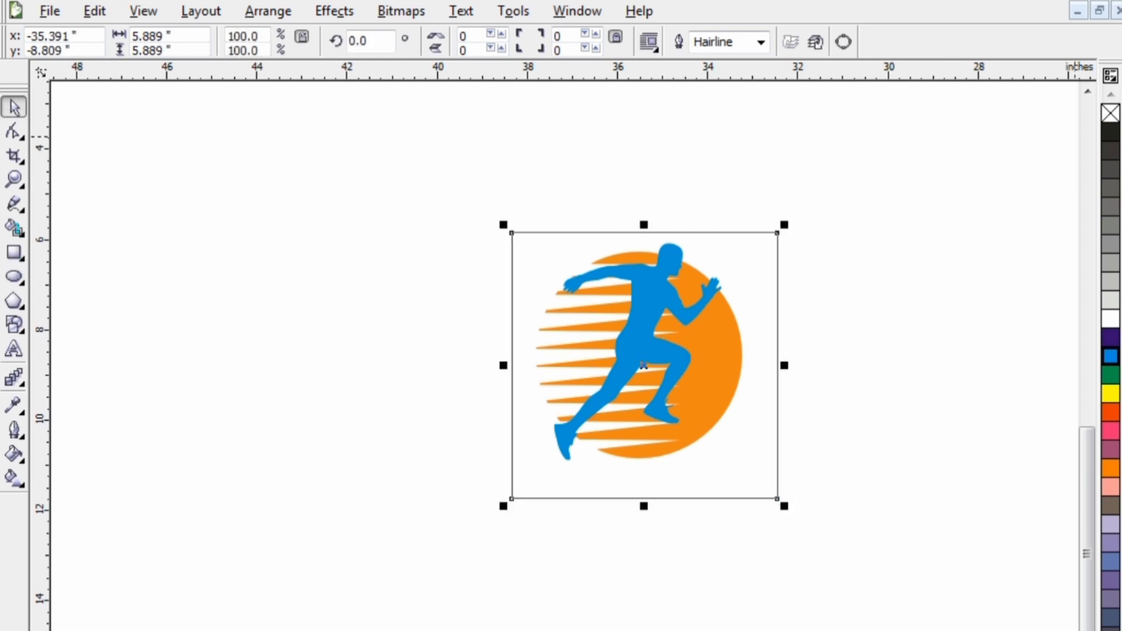
Fill the square with black and send it behind the runner and orange circle.
{"action": "left_click", "coordinate": [1111, 132]}
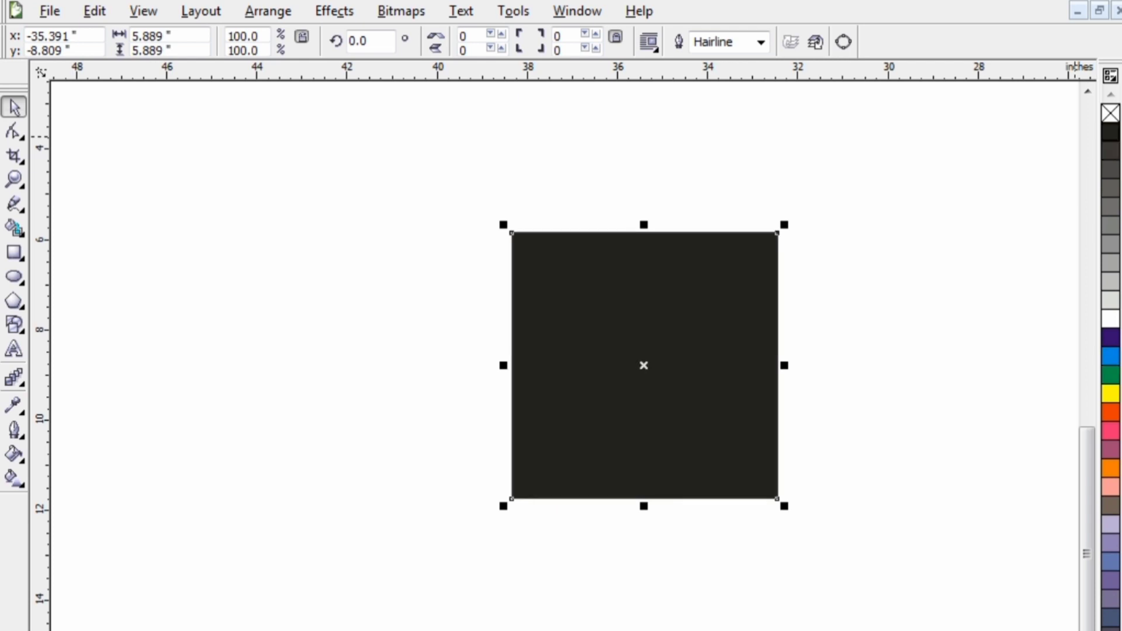
{"action": "key", "text": "Escape"}
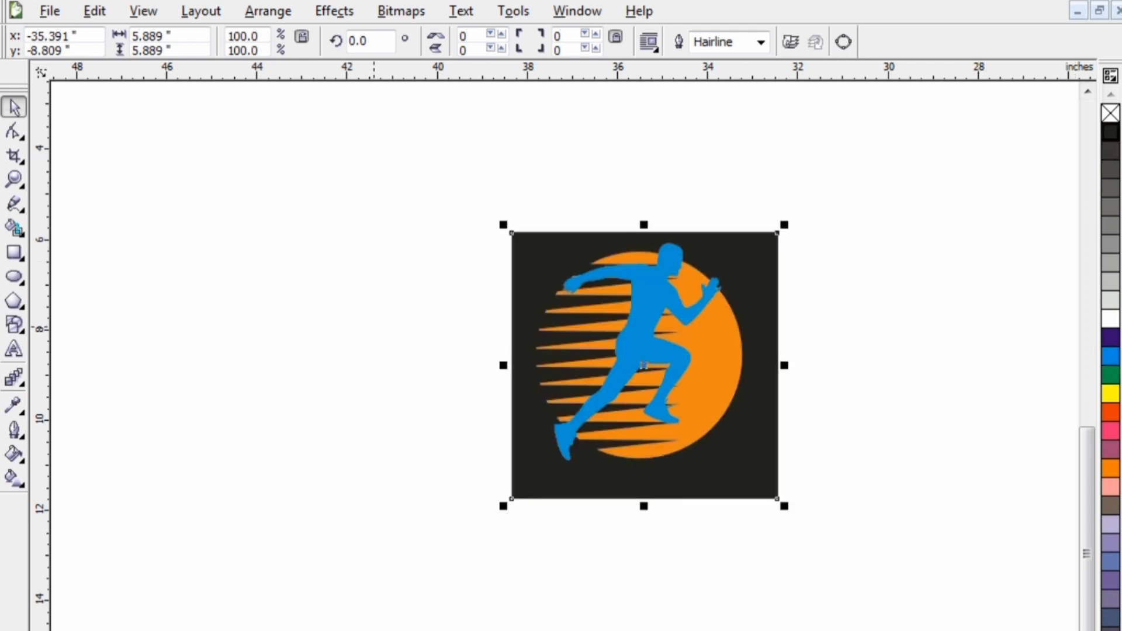
{"action": "key", "text": "Escape"}
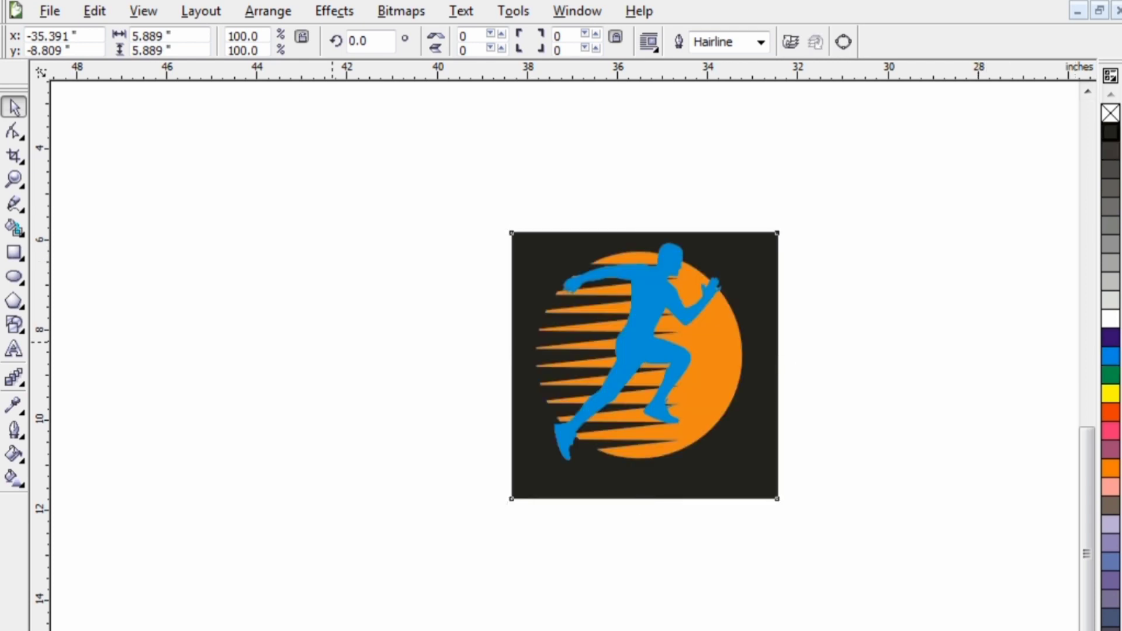
{"action": "key", "text": "Escape"}
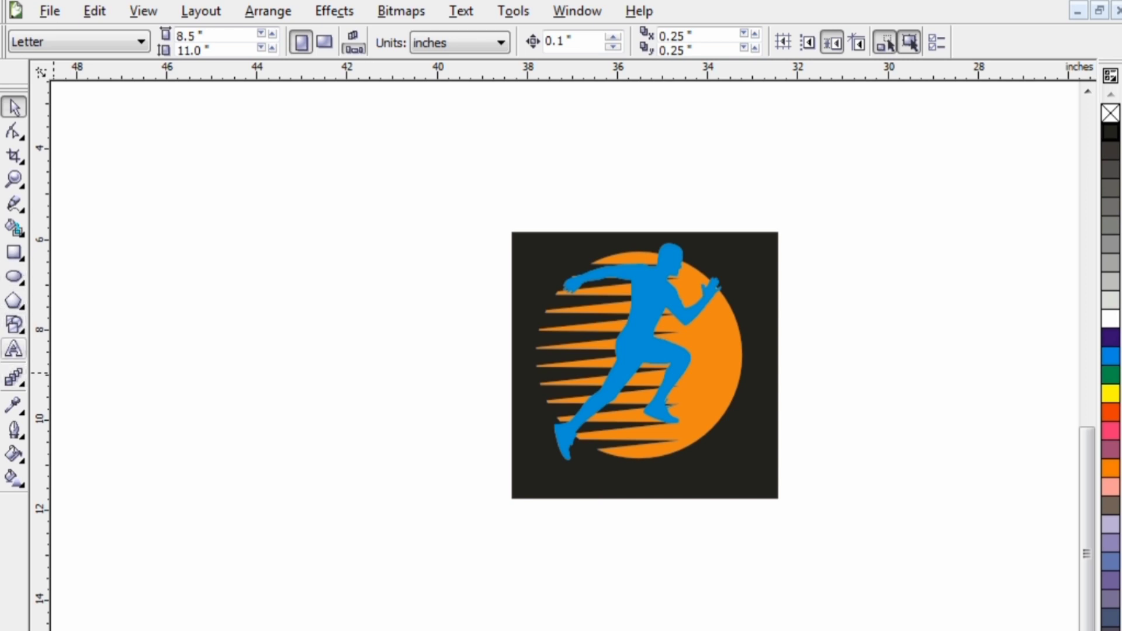
Add the text "Runing" on the empty area beside the logo.
{"action": "left_click", "coordinate": [14, 349]}
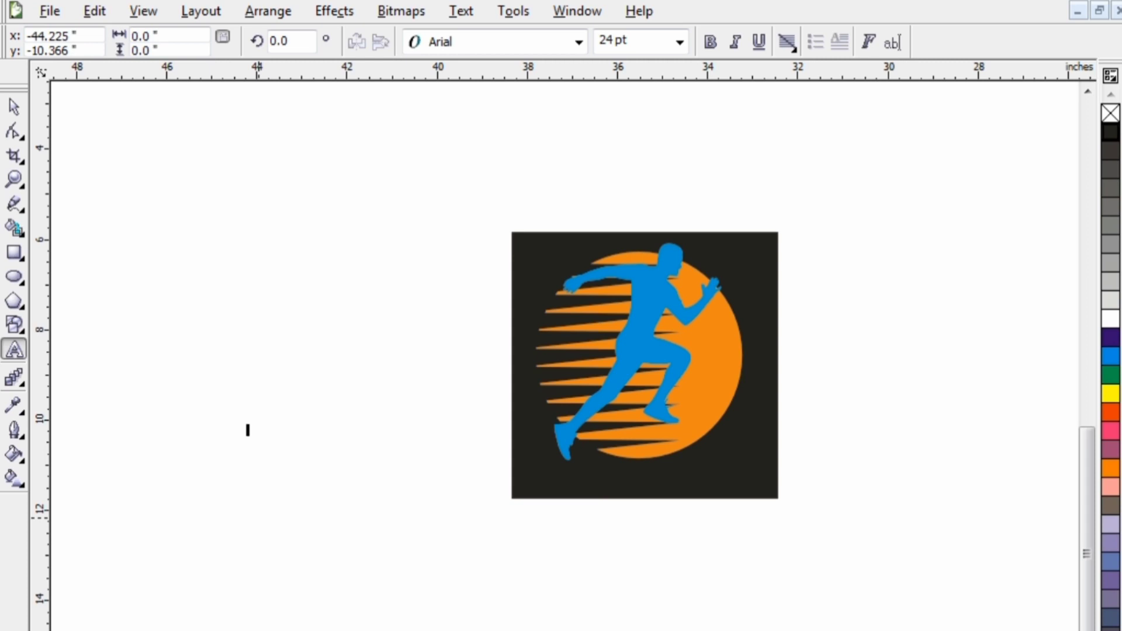
{"action": "type", "text": "Runni"}
{"action": "key", "text": "Escape"}
{"action": "key", "text": "BackSpace"}
{"action": "key", "text": "BackSpace"}
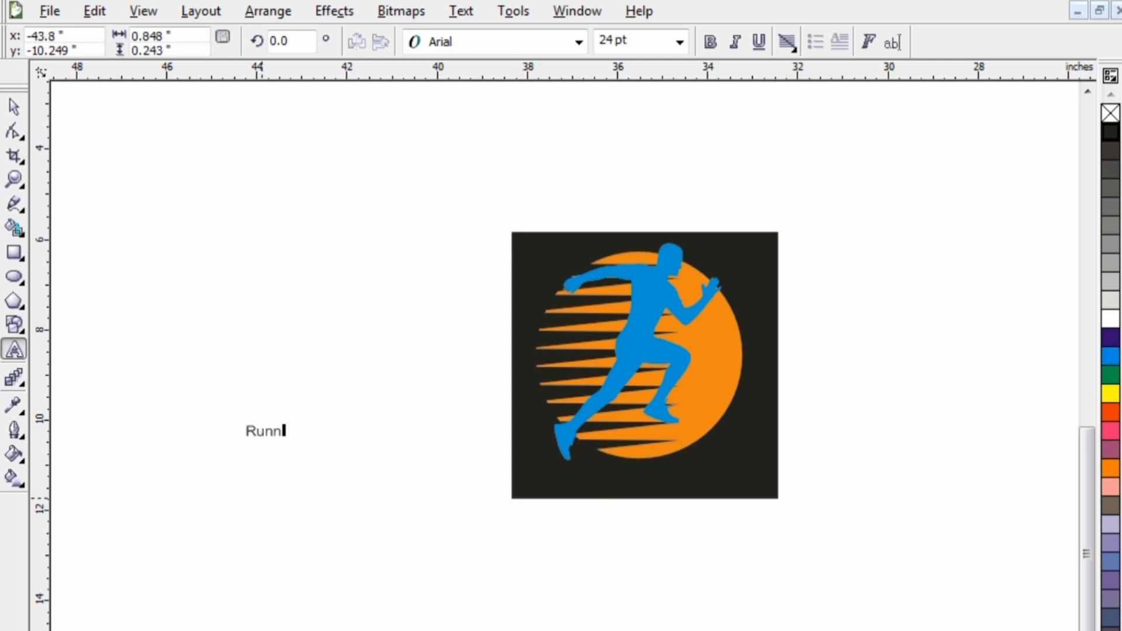
{"action": "type", "text": "o"}
{"action": "key", "text": "BackSpace"}
{"action": "key", "text": "BackSpace"}
{"action": "key", "text": "BackSpace"}
{"action": "key", "text": "BackSpace"}
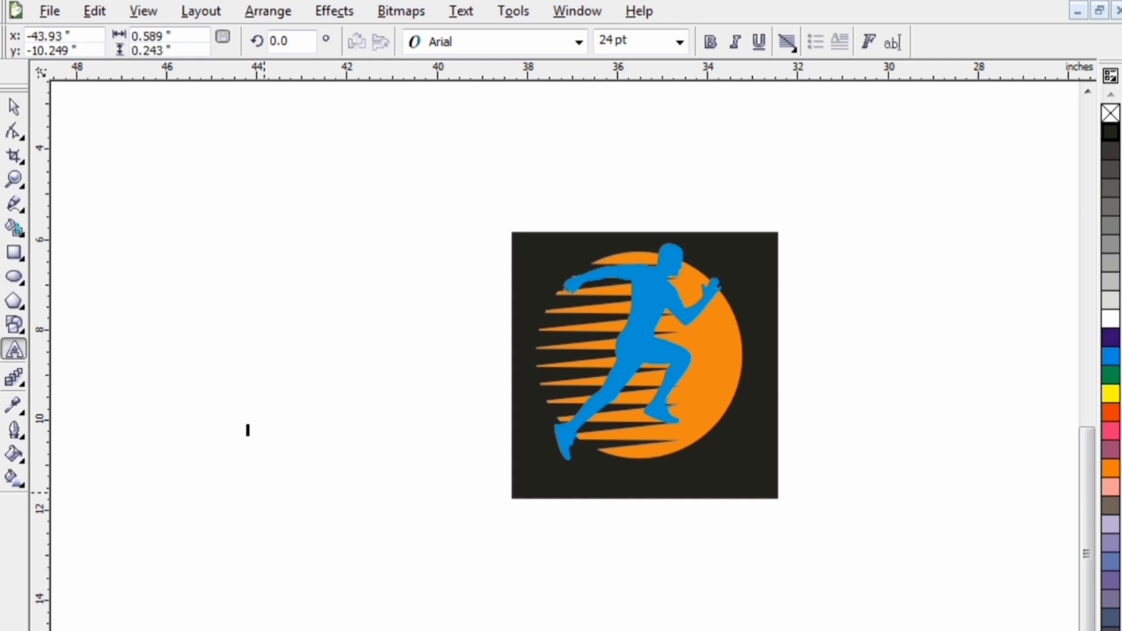
{"action": "type", "text": "Runing"}
{"action": "left_click", "coordinate": [14, 107]}
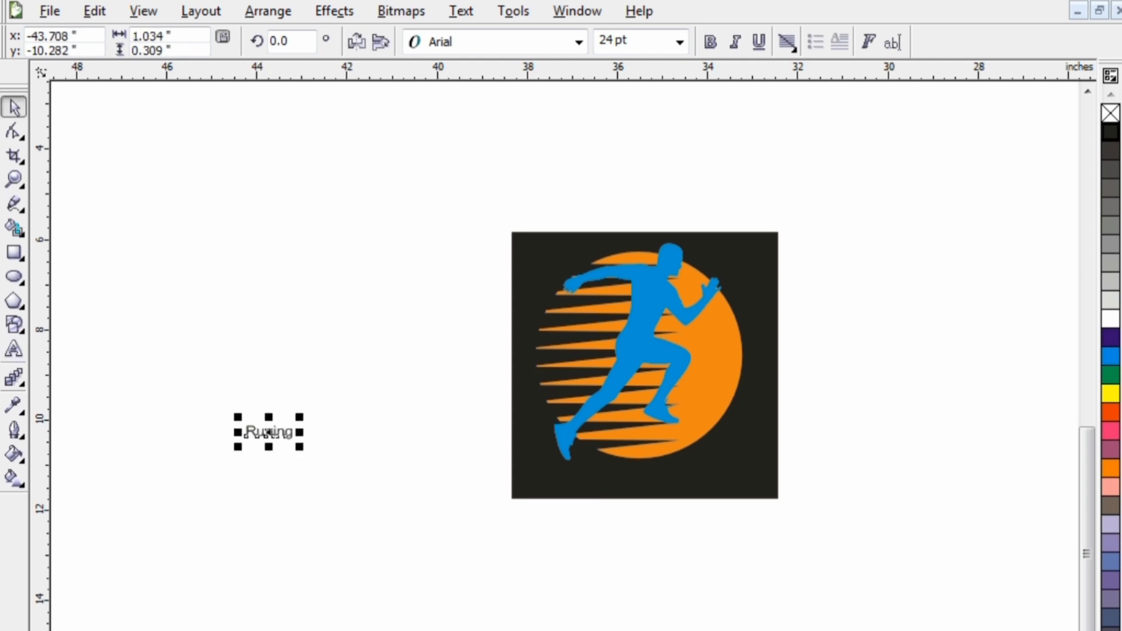
Change the font of the "Runing" text to BlocSSK.
{"action": "left_click", "coordinate": [561, 42]}
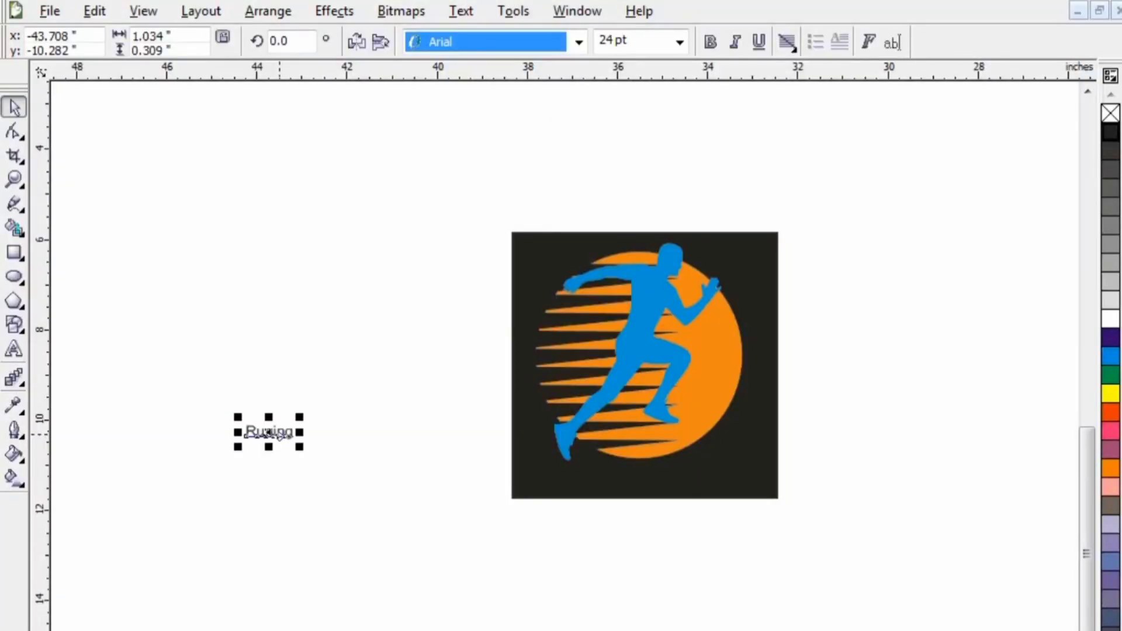
{"action": "left_click", "coordinate": [303, 485]}
{"action": "left_click", "coordinate": [285, 438]}
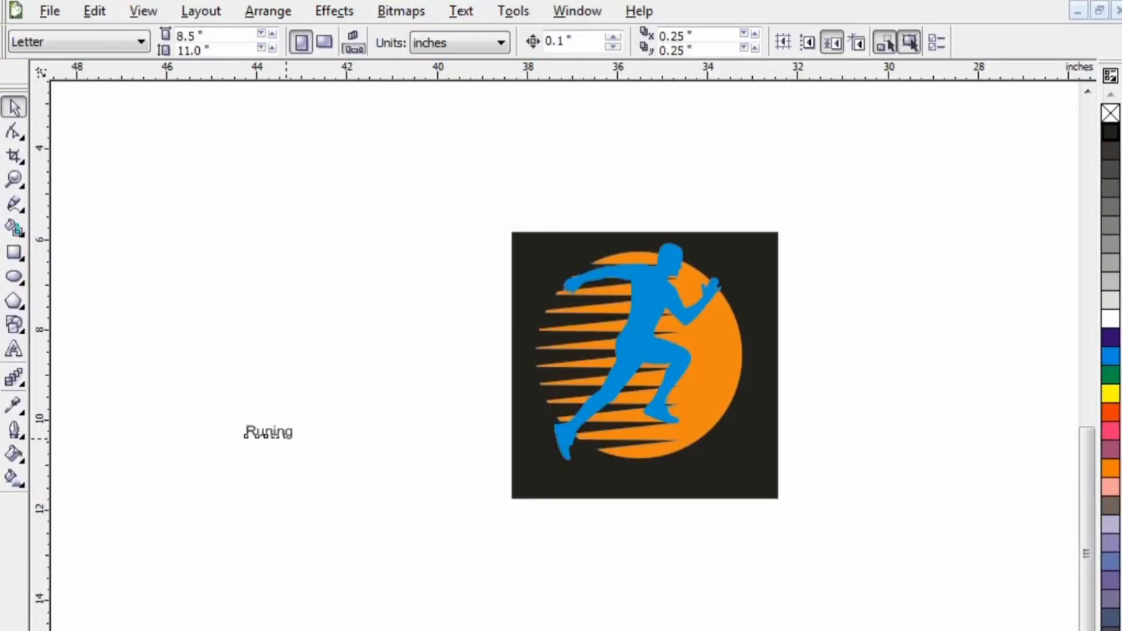
{"action": "left_click", "coordinate": [276, 469]}
{"action": "left_click", "coordinate": [279, 433]}
{"action": "left_click", "coordinate": [579, 42]}
{"action": "left_click", "coordinate": [457, 89]}
{"action": "left_click", "coordinate": [364, 322]}
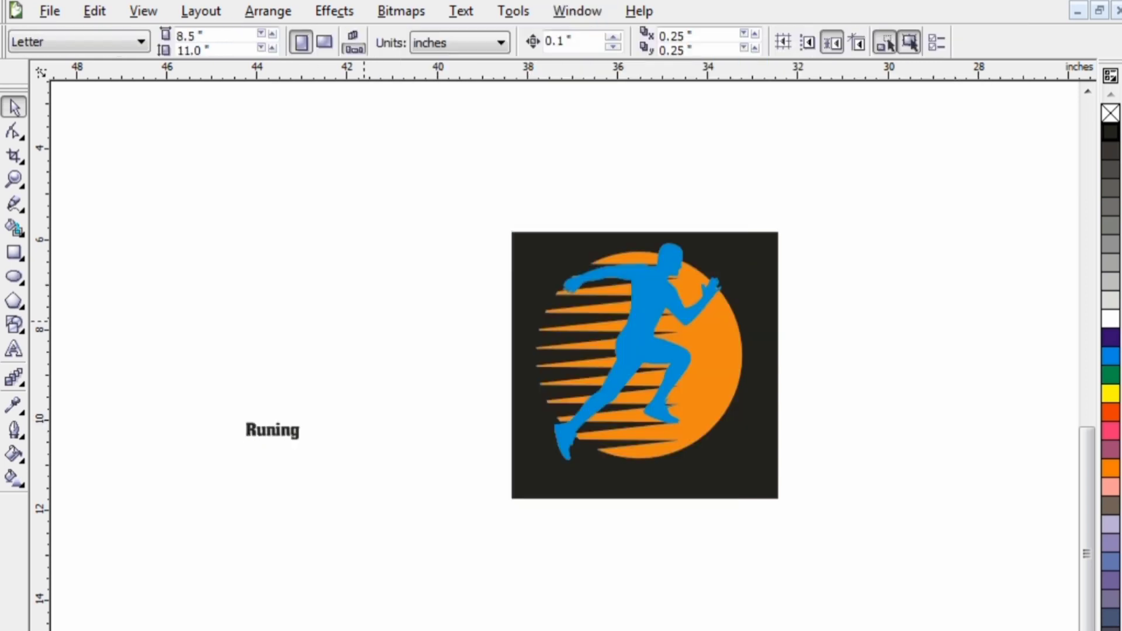
Enlarge the "Runing" text to about 48.5 pt and move it below the orange circle.
{"action": "left_click", "coordinate": [285, 434]}
{"action": "left_click_drag", "start_coordinate": [307, 447], "coordinate": [363, 464]}
{"action": "left_click_drag", "start_coordinate": [300, 438], "coordinate": [646, 544]}
Extend the black background's lower edge to make it about 6.7 inches tall, and fill the "Runing" text with white.
{"action": "left_click", "coordinate": [731, 480]}
{"action": "left_click", "coordinate": [647, 485]}
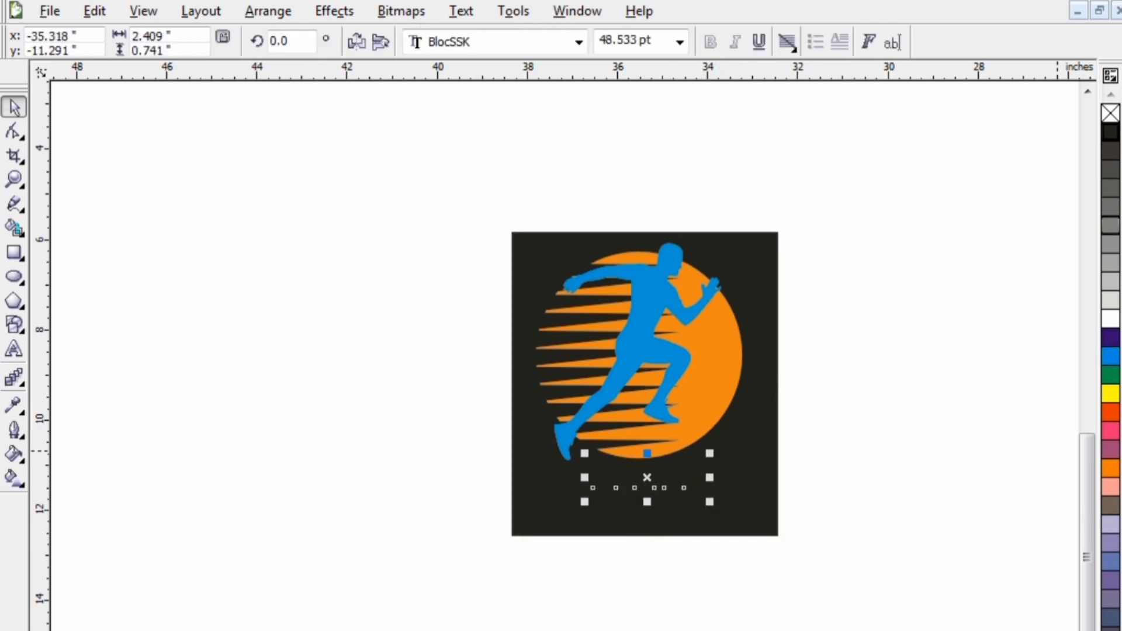
{"action": "left_click", "coordinate": [1111, 319]}
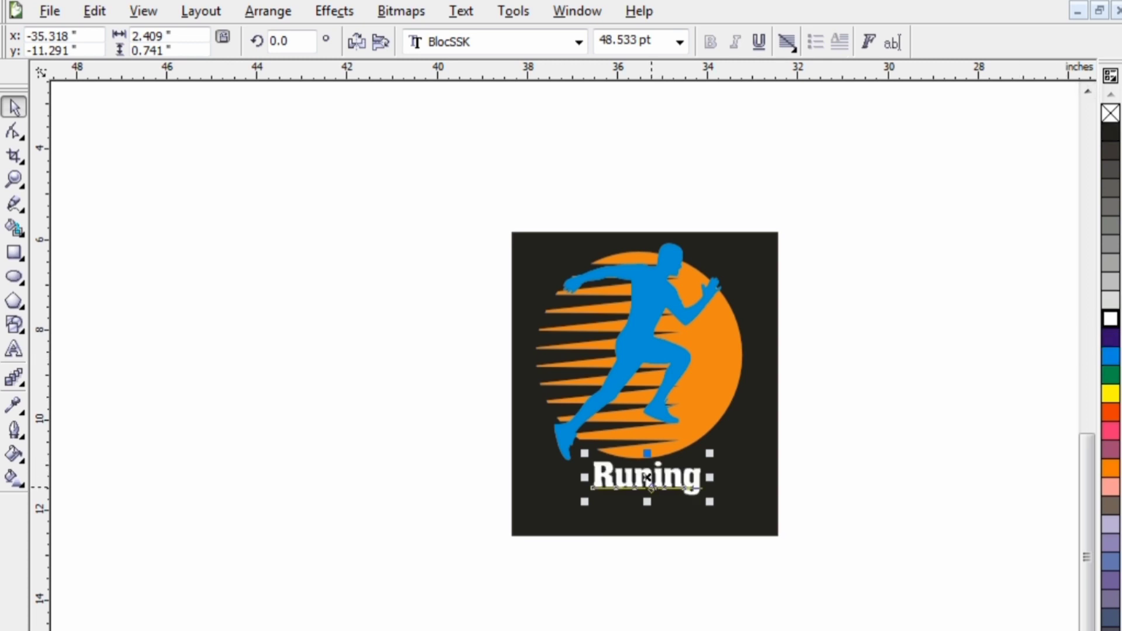
Enlarge the white "Runing" text to about 67.4 pt and center it beneath the orange circle on the black background.
{"action": "left_click_drag", "start_coordinate": [647, 477], "coordinate": [647, 500]}
{"action": "left_click_drag", "start_coordinate": [709, 476], "coordinate": [758, 456]}
{"action": "left_click_drag", "start_coordinate": [672, 488], "coordinate": [649, 491]}
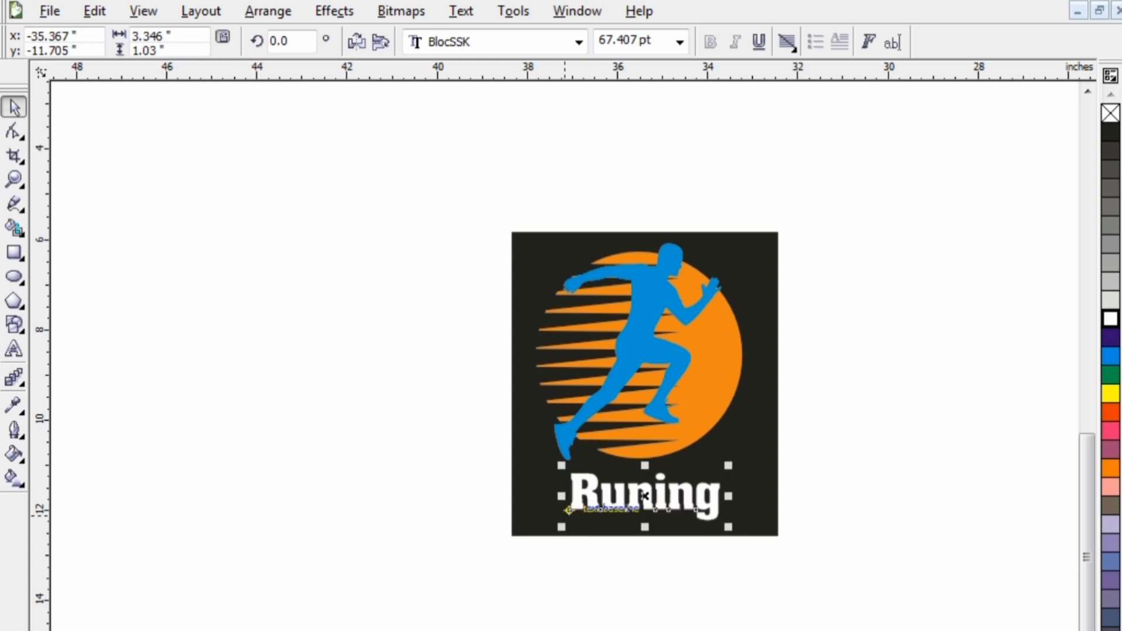
Select the whole logo with its background and text, and move it about 2 inches left and 0.7 inches up.
{"action": "left_click_drag", "start_coordinate": [476, 193], "coordinate": [826, 544]}
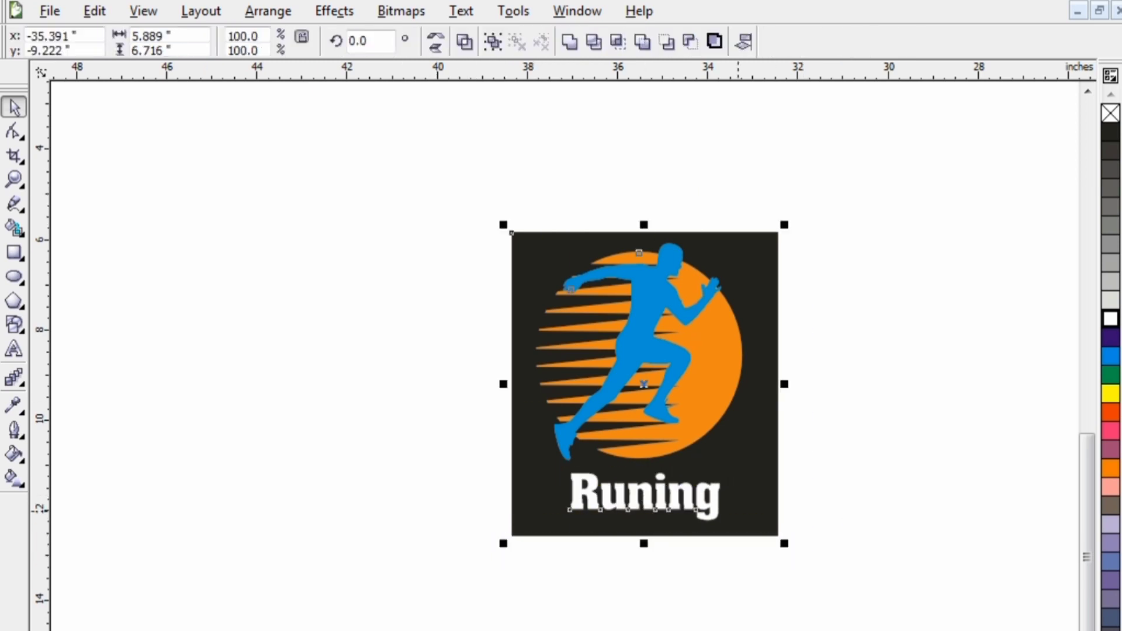
{"action": "left_click_drag", "start_coordinate": [669, 470], "coordinate": [580, 440]}
{"action": "left_click", "coordinate": [590, 479]}
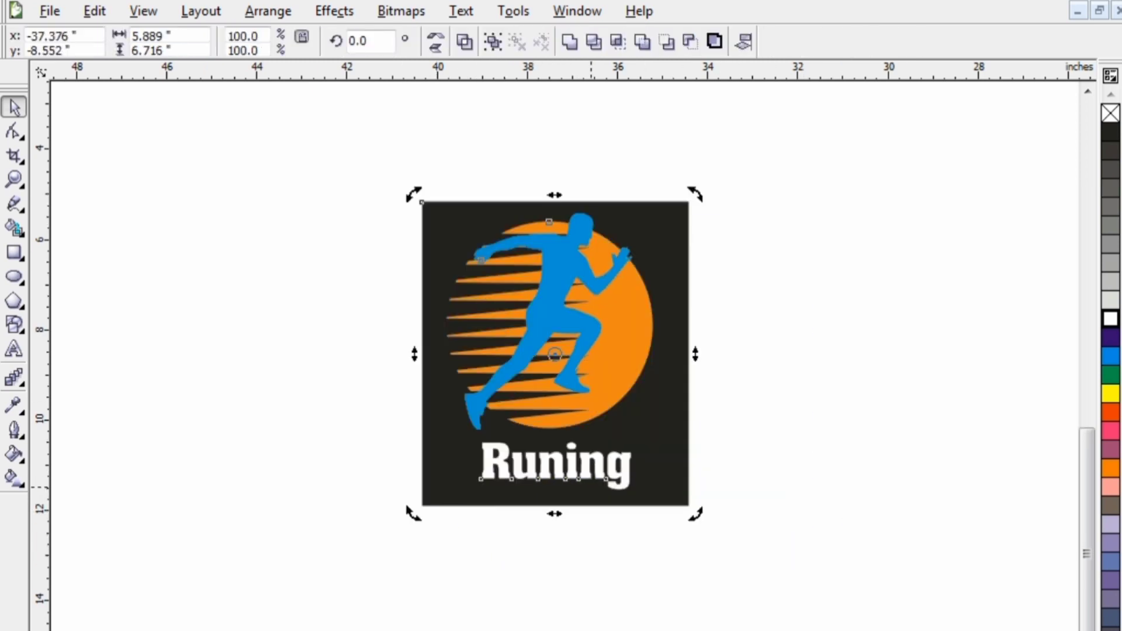
{"action": "left_click", "coordinate": [783, 481]}
Fill the "Runing" text with black and move the black background rectangle about 7 inches right, clear of the logo.
{"action": "left_click", "coordinate": [554, 465]}
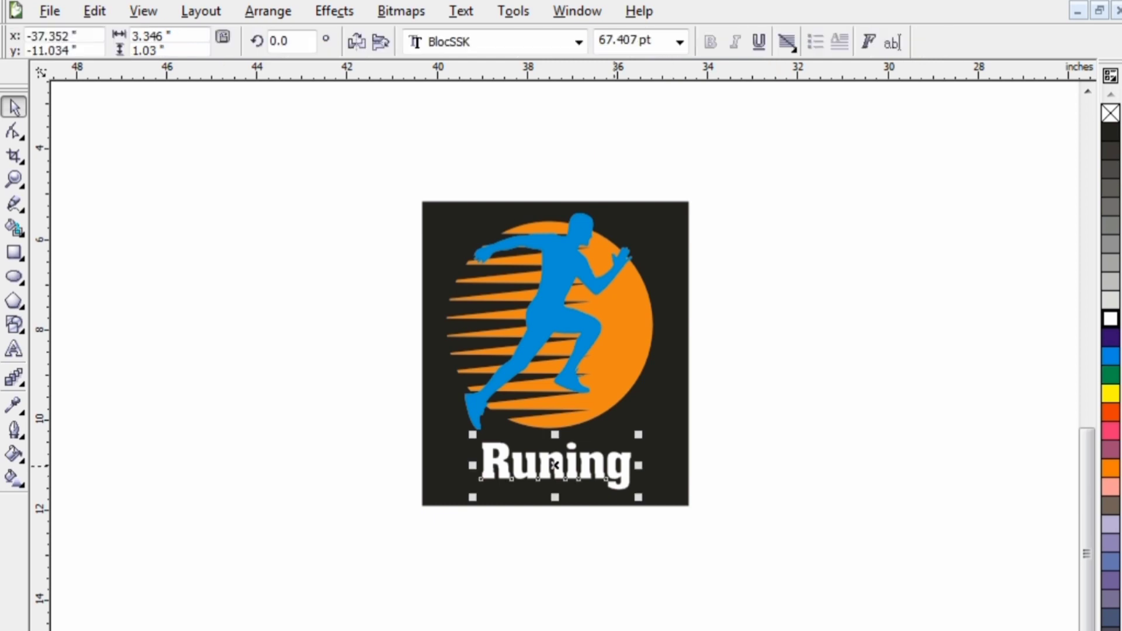
{"action": "key", "text": "Delete"}
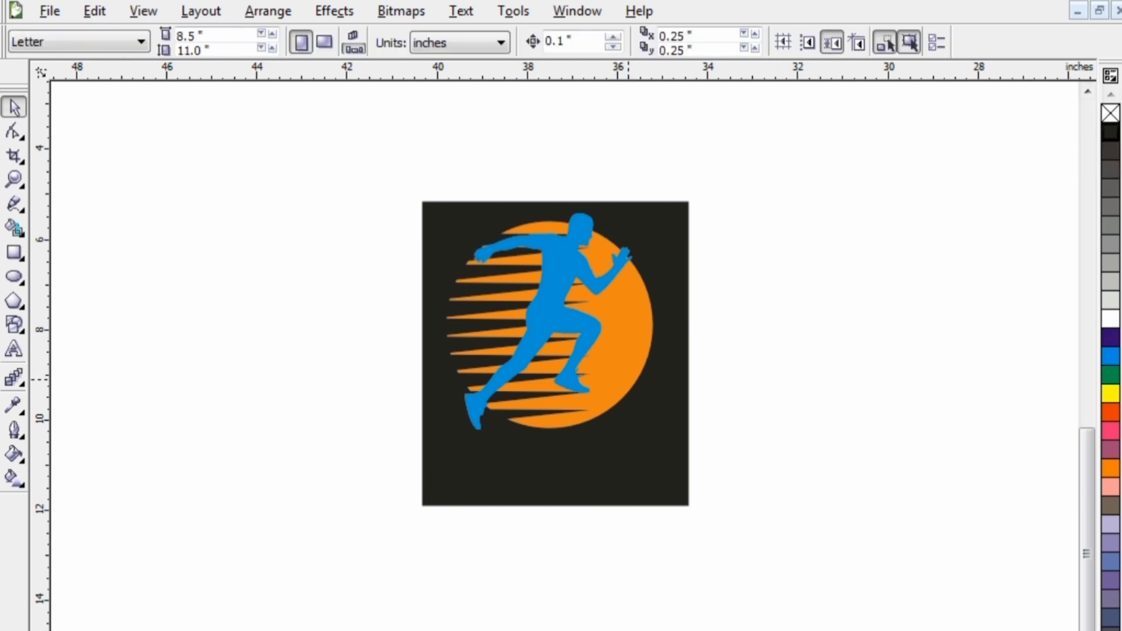
{"action": "left_click", "coordinate": [628, 380]}
{"action": "left_click_drag", "start_coordinate": [664, 383], "coordinate": [977, 415]}
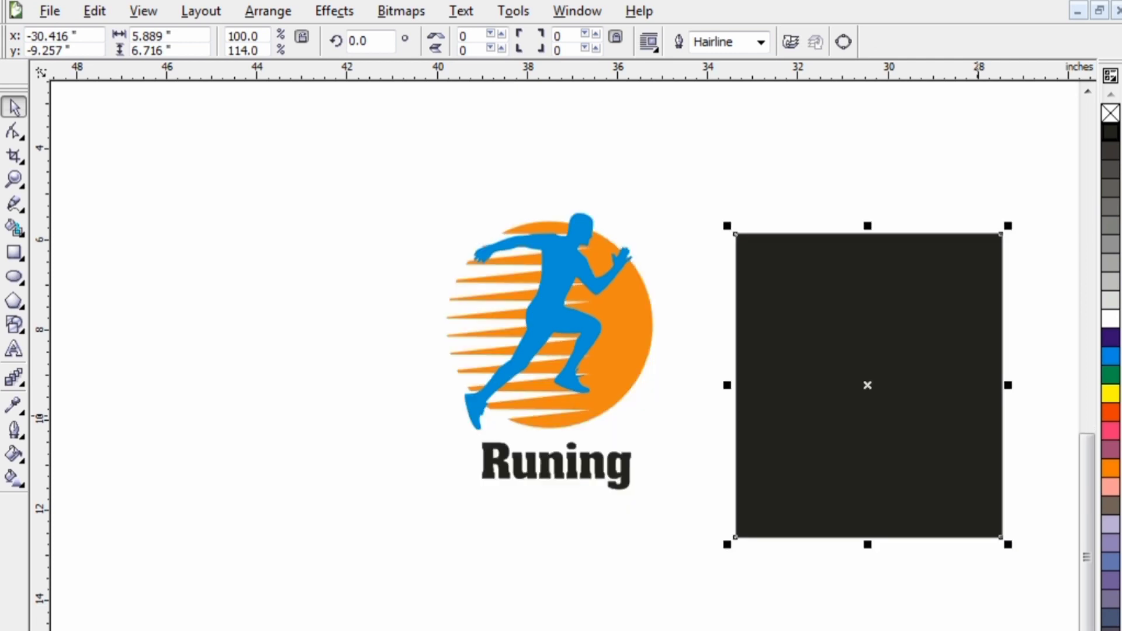